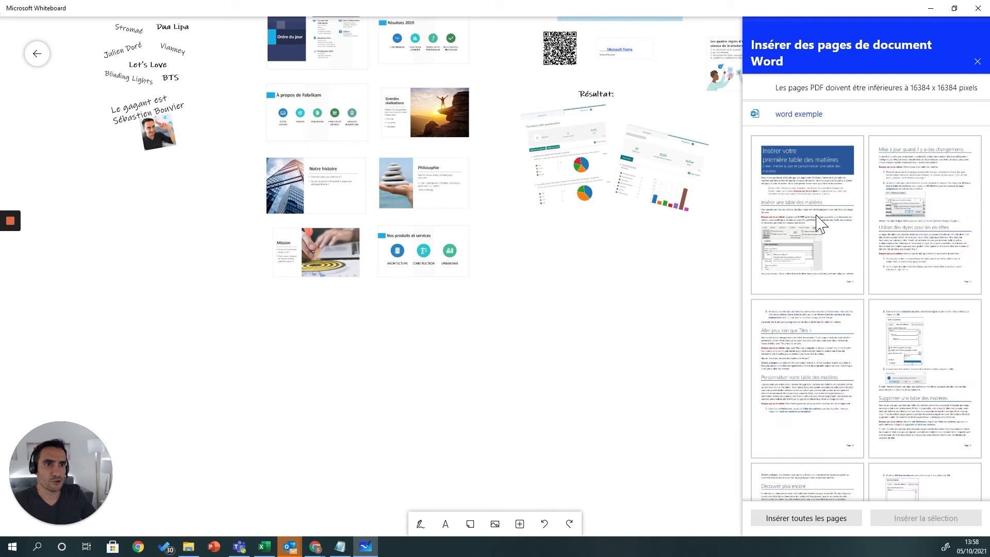
# - Insert the first two pages of the word exemple document and place them side by side below the presentation slides
pyautogui.click(925, 250)
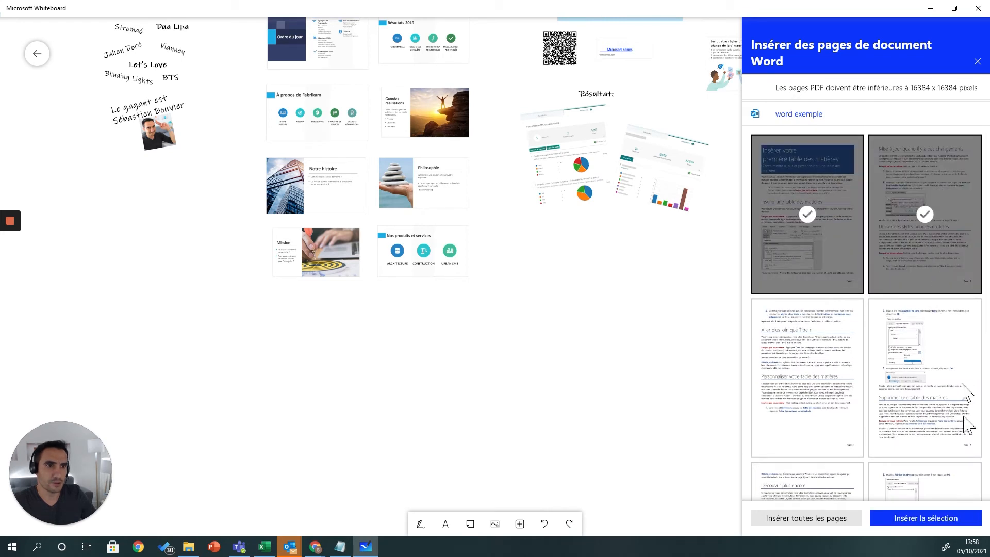
pyautogui.click(935, 521)
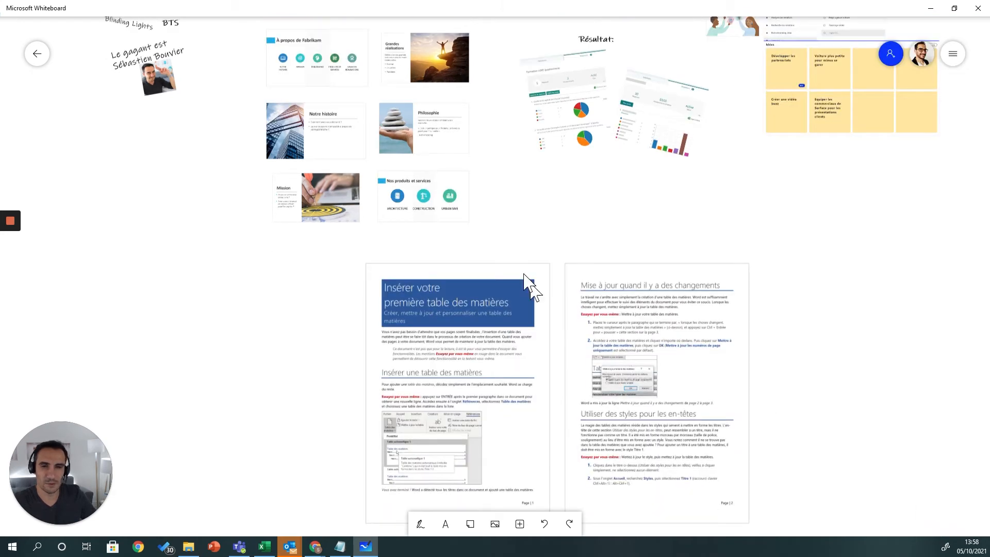
pyautogui.click(453, 307)
pyautogui.moveTo(533, 292); pyautogui.dragTo(367, 281)
pyautogui.click(699, 325)
pyautogui.moveTo(634, 315); pyautogui.dragTo(526, 315)
pyautogui.click(677, 414)
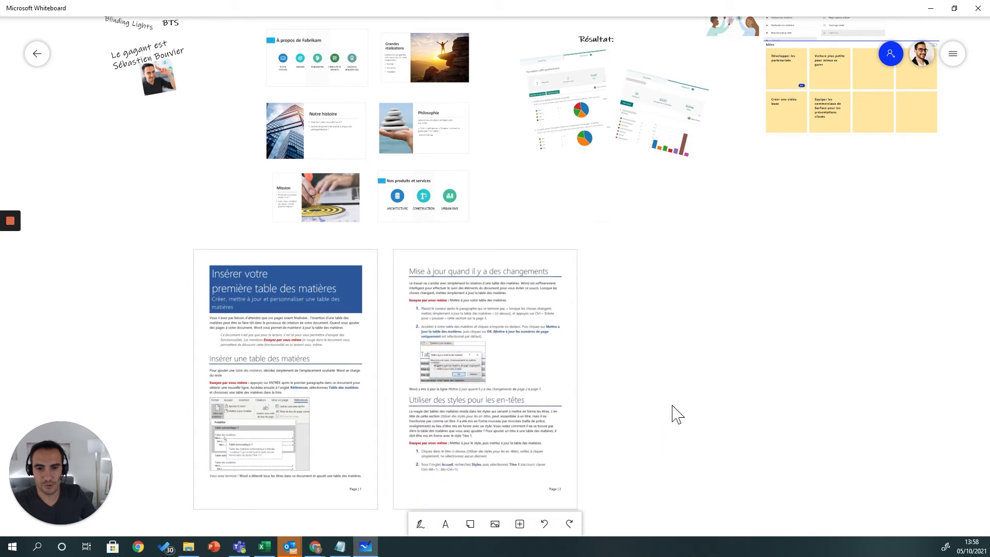
# - Shrink the second inserted Word page slightly, keeping it beside the first page
pyautogui.moveTo(677, 404); pyautogui.dragTo(674, 271)
pyautogui.click(553, 302)
pyautogui.moveTo(579, 366)
pyautogui.mouseDown()
pyautogui.moveTo(678, 460)
pyautogui.moveTo(570, 358)
pyautogui.mouseUp()
pyautogui.click(665, 332)
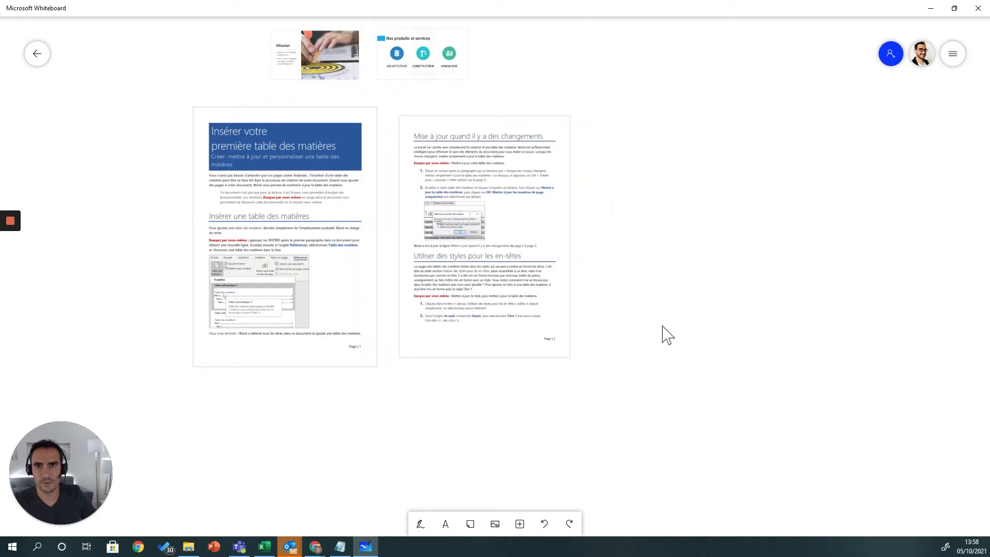
# - Look through the empty canvas's contextual options, including adding PDF pages, and the insert options
pyautogui.moveTo(650, 270); pyautogui.dragTo(655, 420)
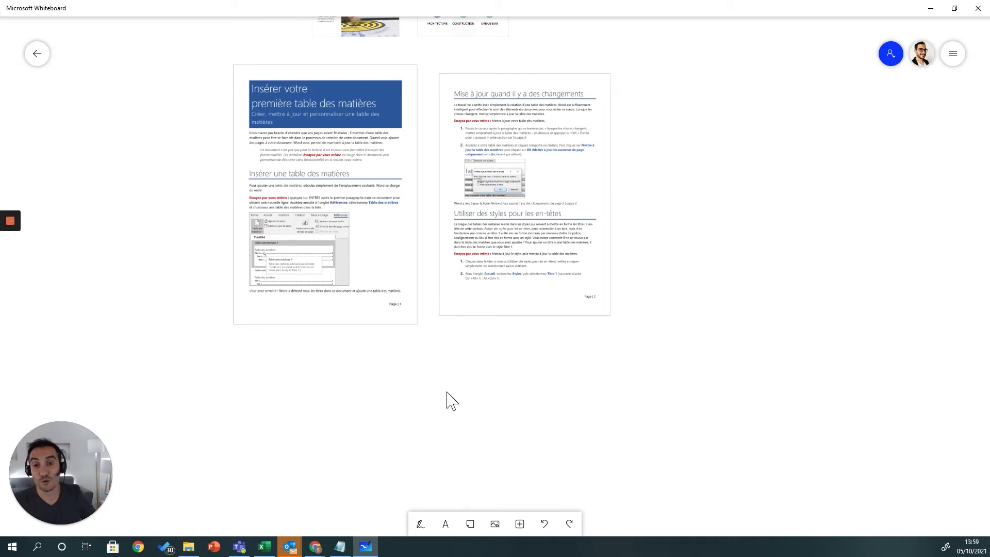
pyautogui.rightClick(427, 366)
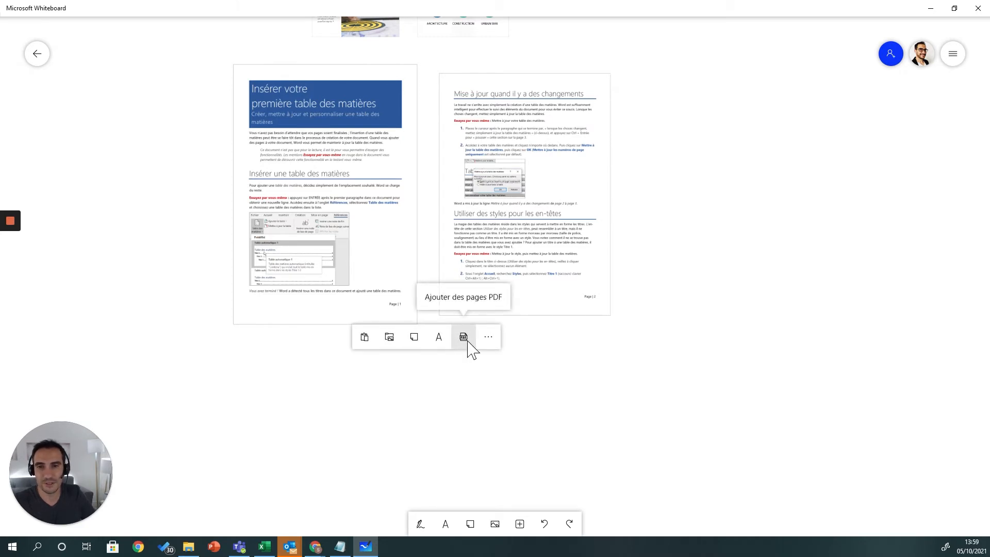
pyautogui.click(472, 421)
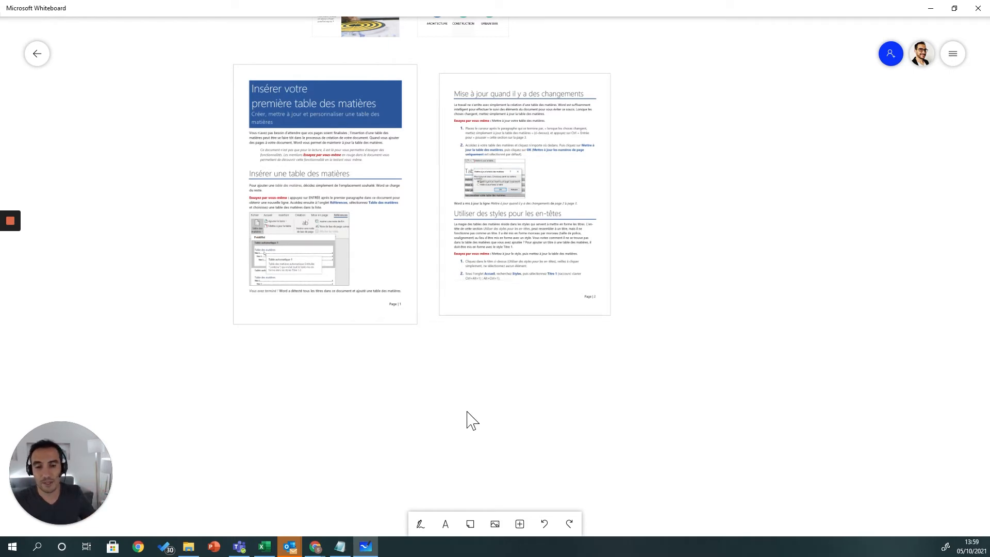
pyautogui.click(521, 526)
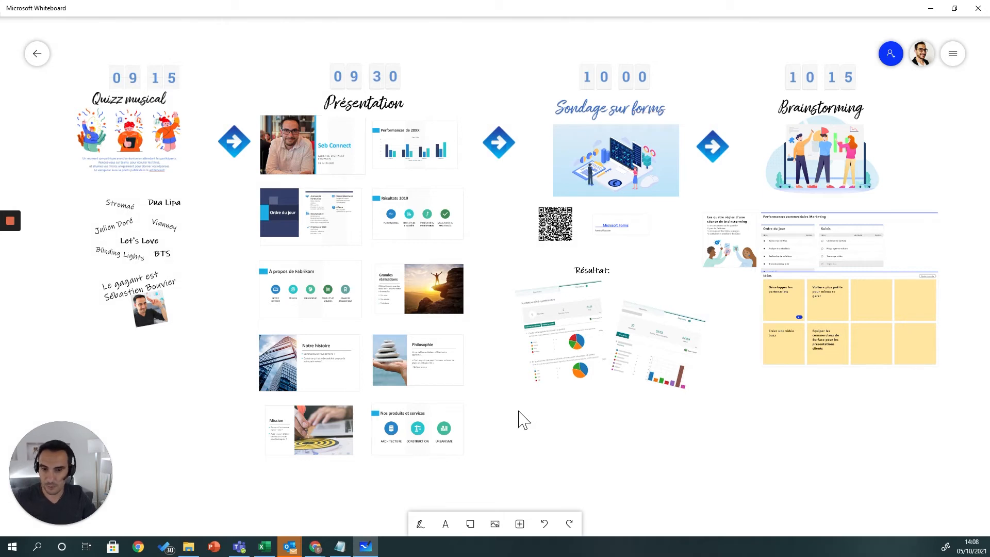
# - Paste the link to the YouTube video "7 nouveautés microsoft teams 2021" and place its tilted, resized preview below the survey results
pyautogui.hotkey('ctrl', 'v')
pyautogui.moveTo(534, 336); pyautogui.dragTo(609, 502)
pyautogui.moveTo(580, 456); pyautogui.dragTo(642, 462)
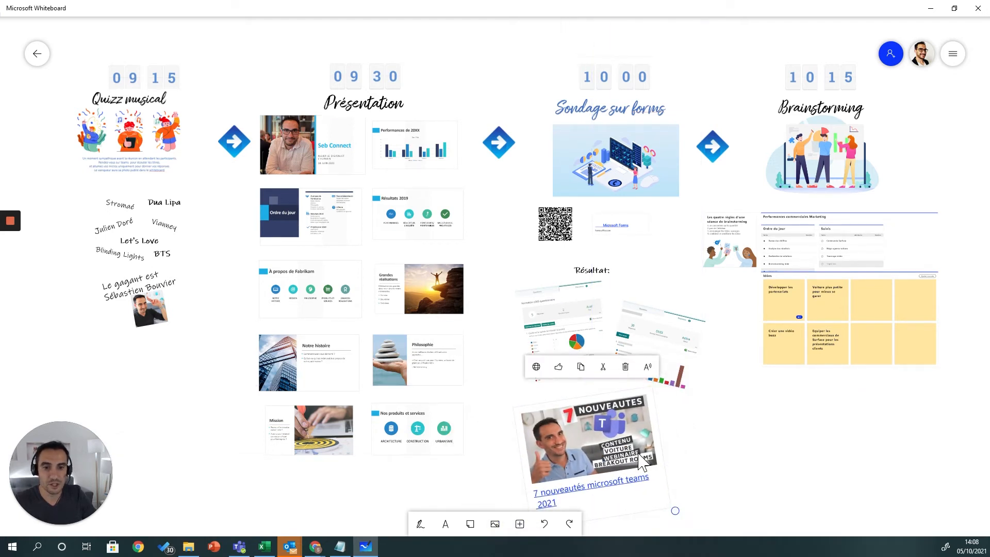
pyautogui.click(764, 442)
pyautogui.scroll(-2, 765, 442)
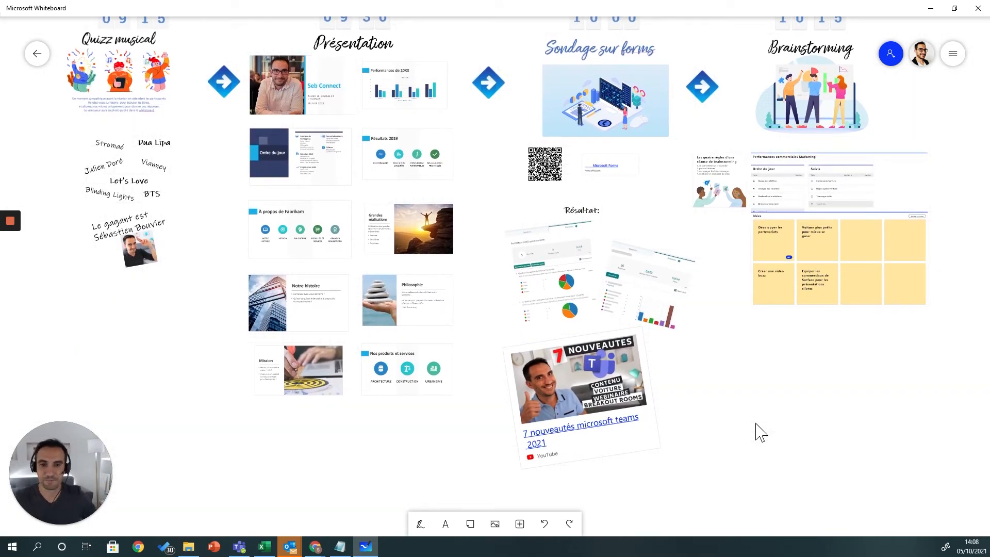
pyautogui.scroll(1, 438, 101)
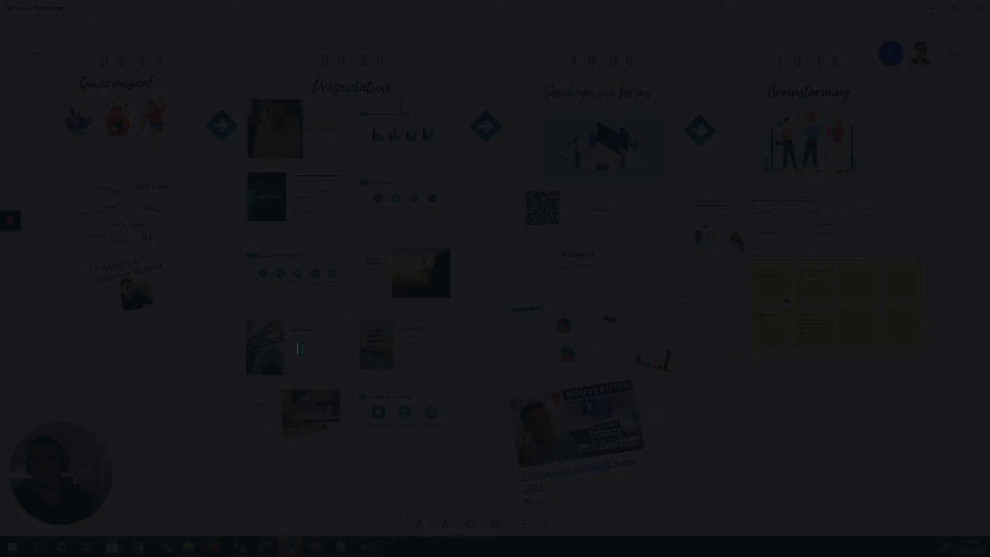
# - Add the text "Coucou" to the whiteboard and place it beside the Présentation heading
pyautogui.click(577, 99)
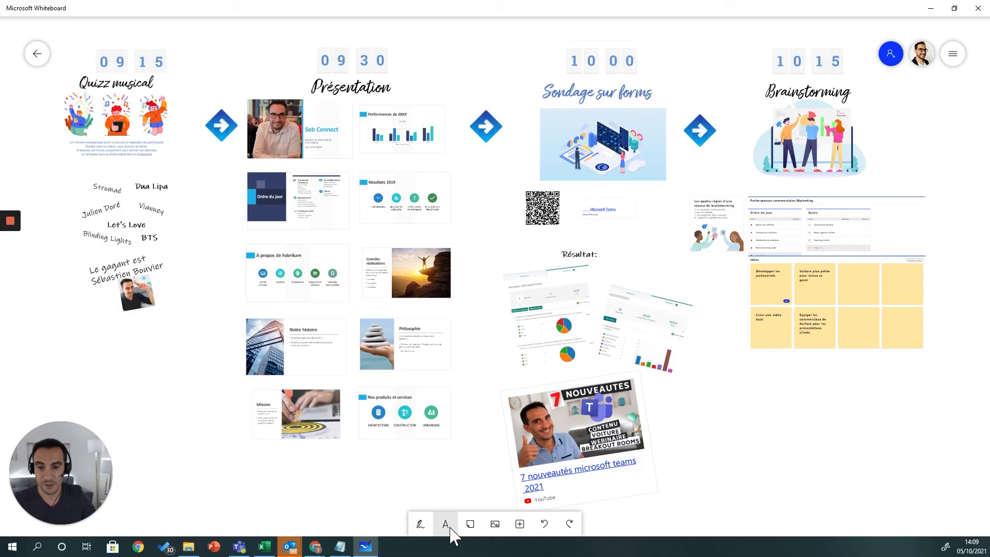
pyautogui.click(446, 527)
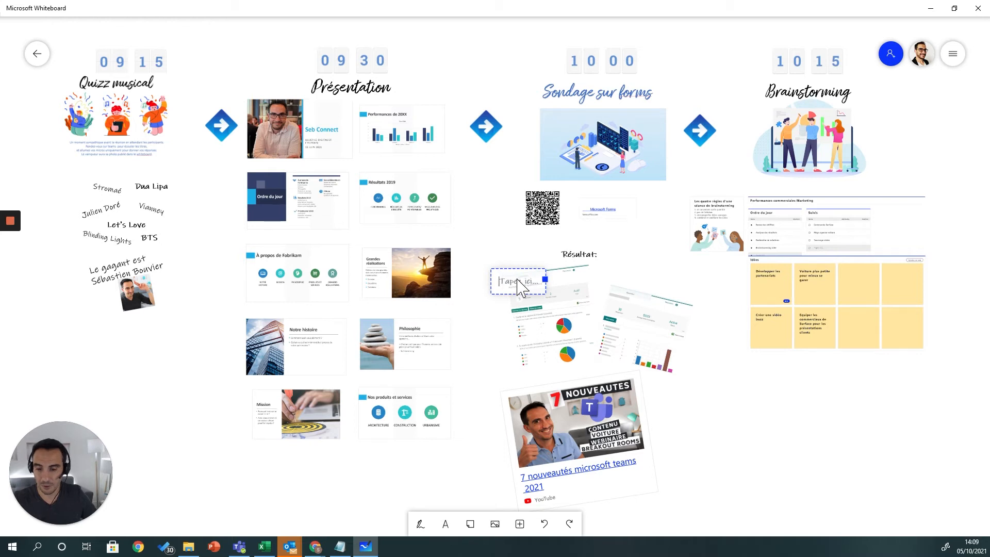
pyautogui.write('Coucou')
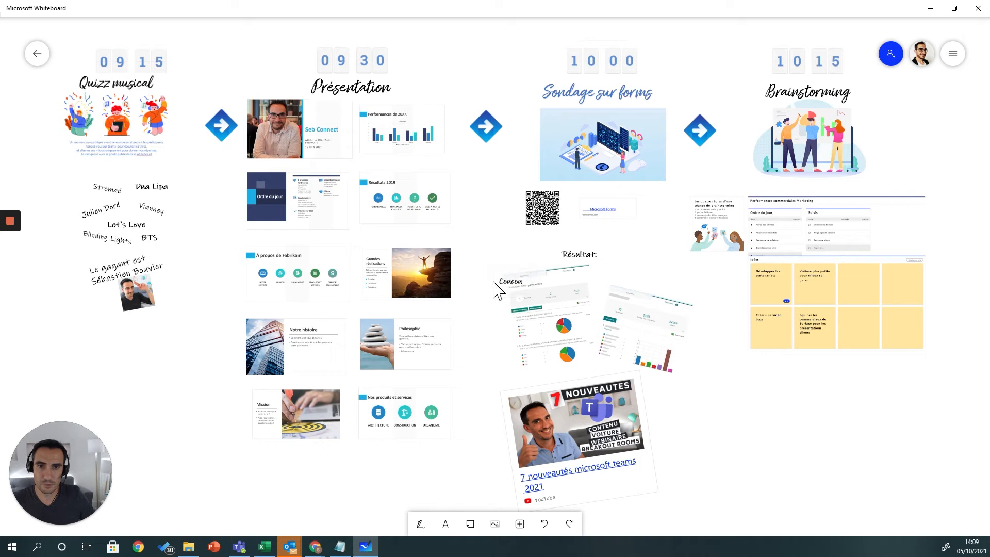
pyautogui.moveTo(511, 279); pyautogui.dragTo(447, 87)
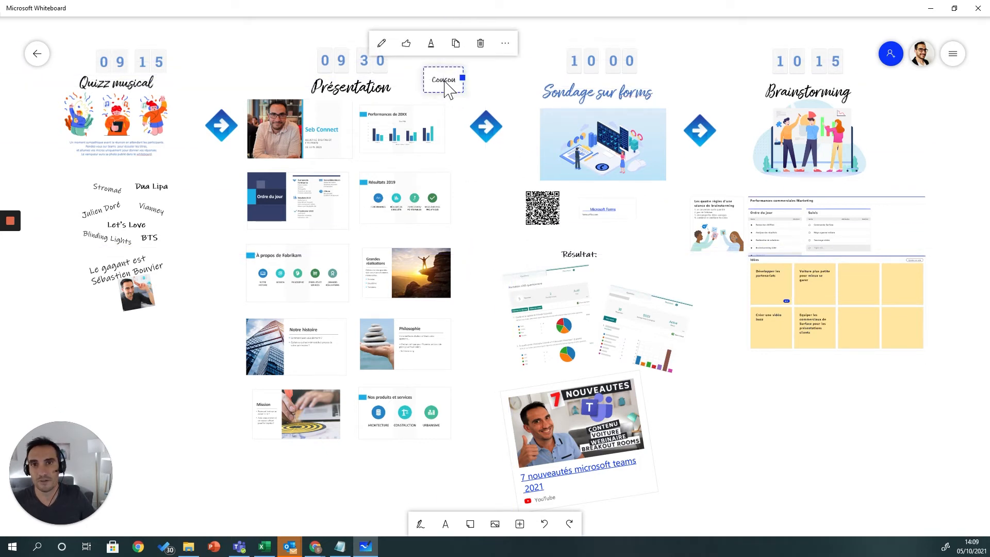
# - Enlarge the "Coucou" text and rotate it slightly counterclockwise
pyautogui.click(445, 81)
pyautogui.moveTo(463, 93)
pyautogui.mouseDown()
pyautogui.moveTo(501, 113)
pyautogui.moveTo(473, 97)
pyautogui.mouseUp()
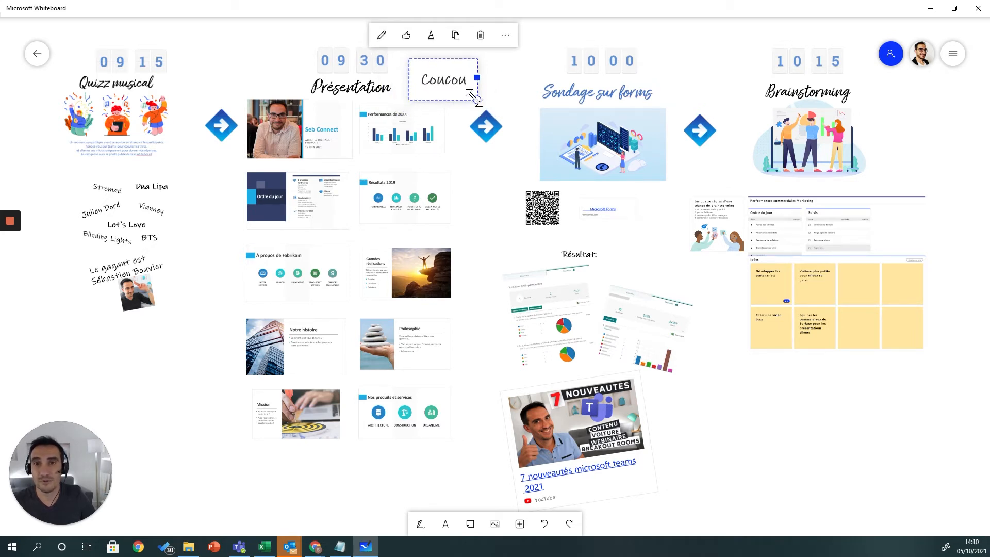
pyautogui.click(504, 93)
pyautogui.click(453, 83)
pyautogui.moveTo(477, 99); pyautogui.dragTo(485, 95)
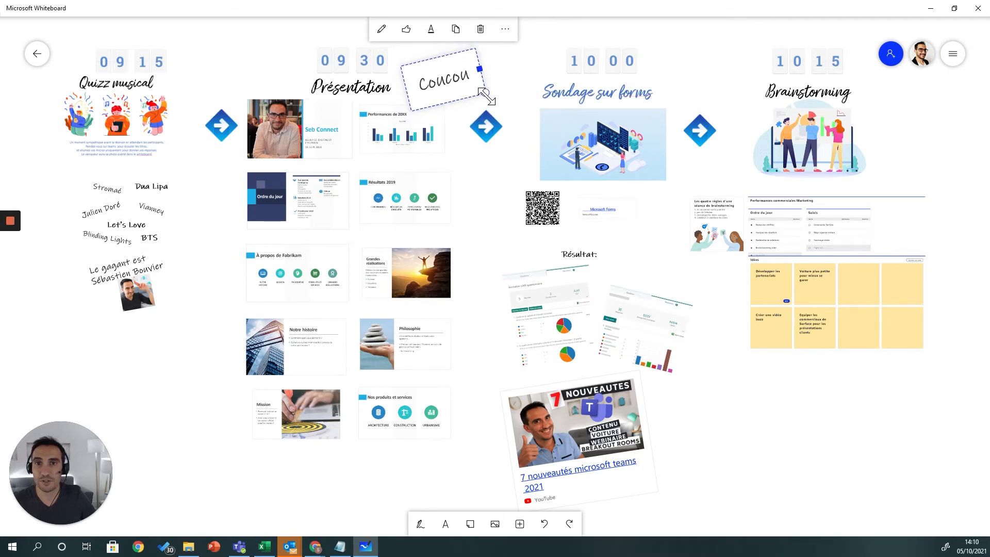
pyautogui.click(512, 103)
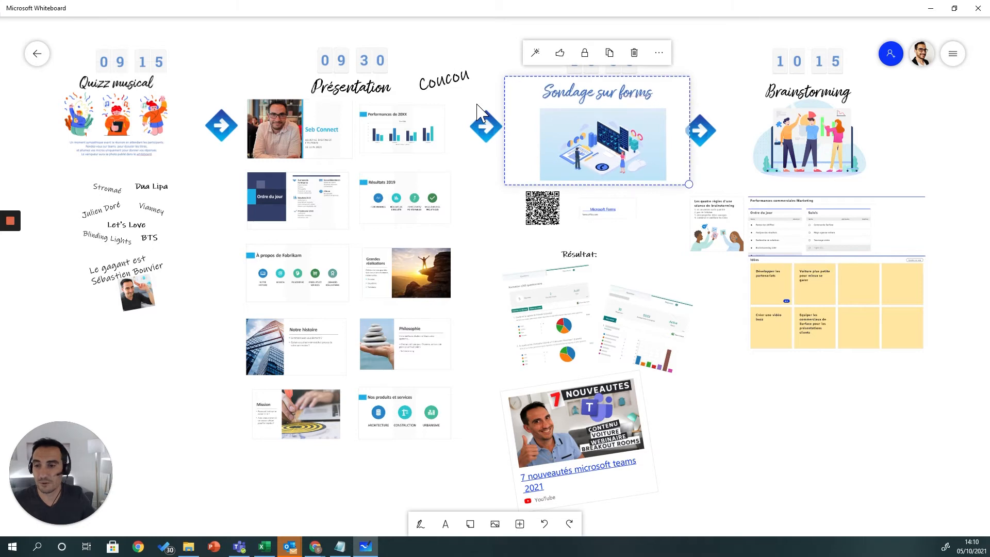
pyautogui.click(607, 242)
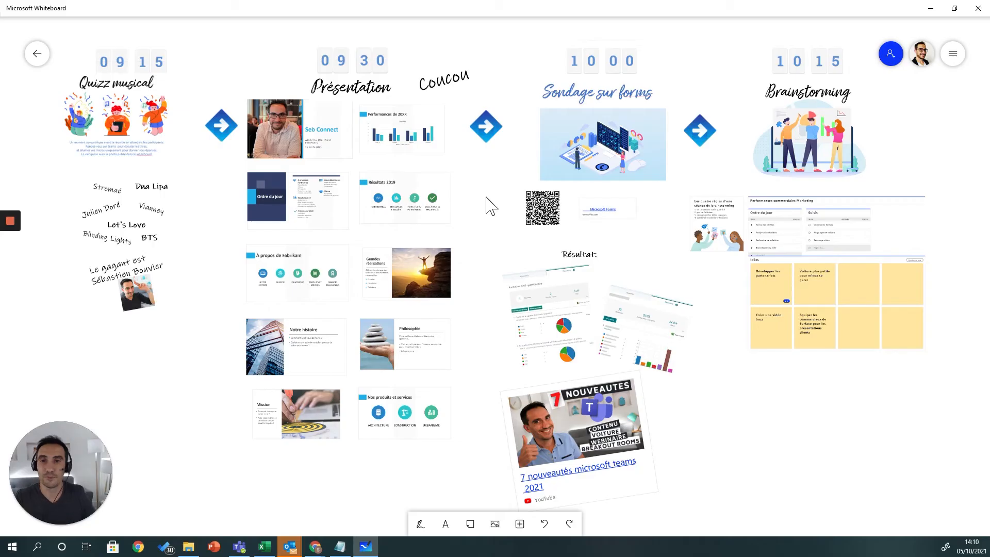
# - Add a like to the "Performances de 20XX" slide
pyautogui.click(395, 150)
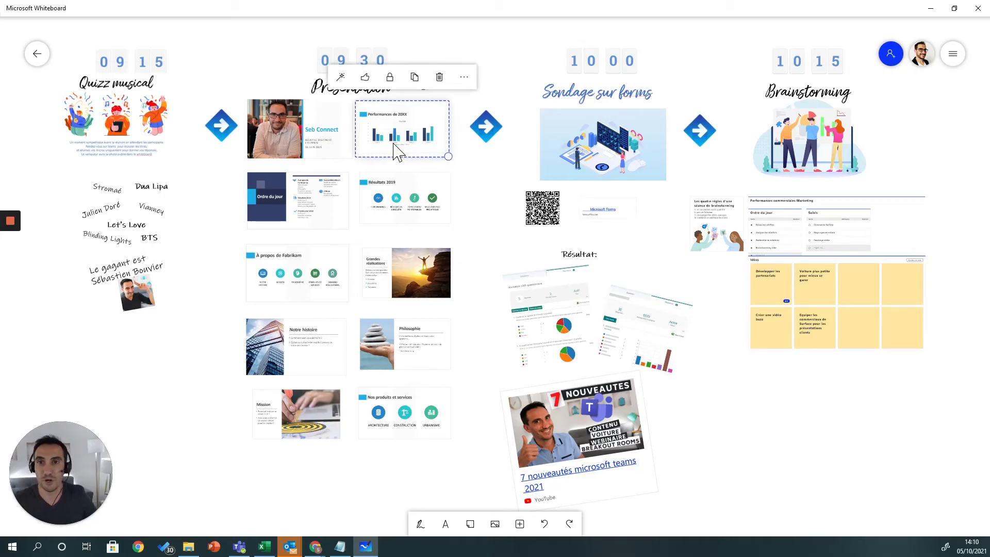
pyautogui.click(365, 77)
pyautogui.click(470, 178)
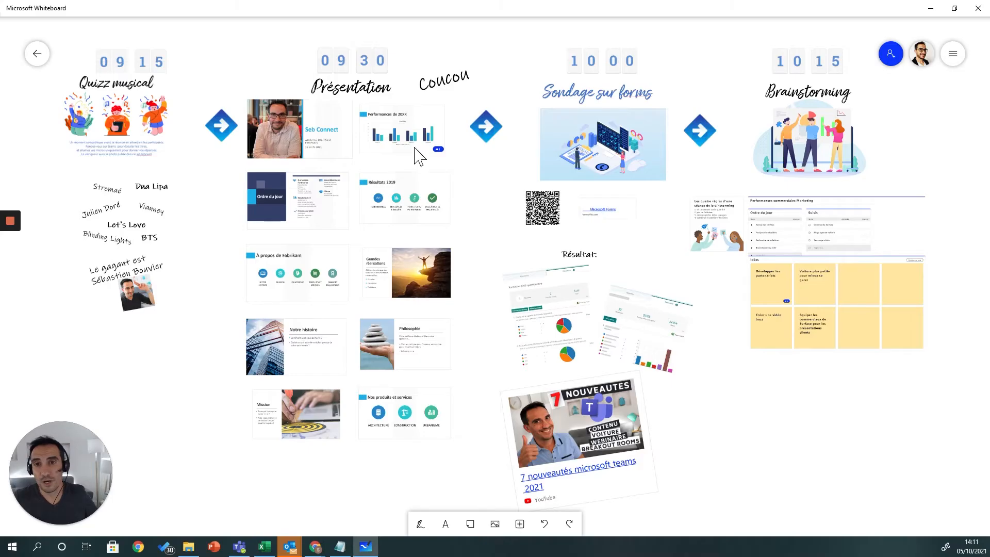
# - Move the "Performances de 20XX" slide onto the neighbouring arrow and return it to its place
pyautogui.click(422, 145)
pyautogui.moveTo(421, 145); pyautogui.dragTo(487, 172)
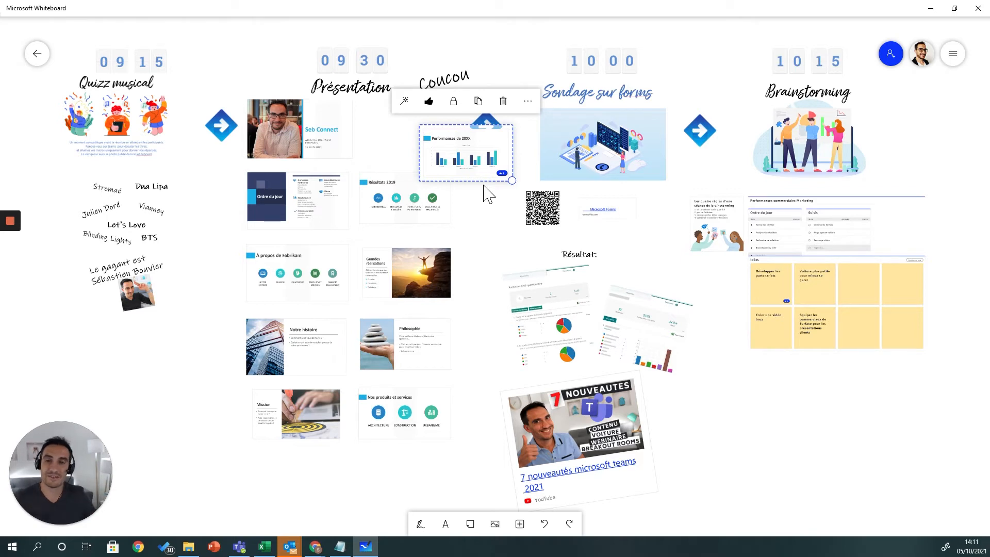
pyautogui.moveTo(482, 180); pyautogui.dragTo(427, 158)
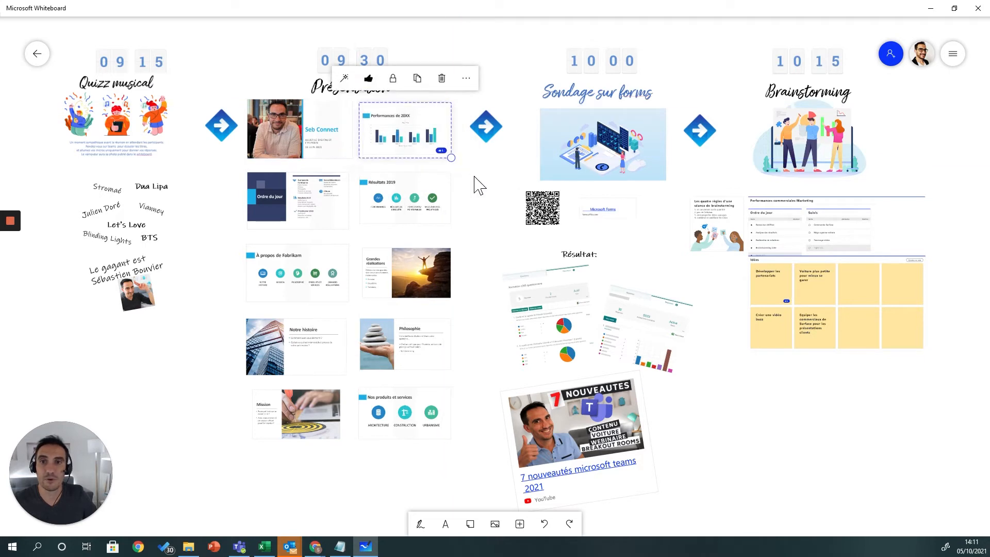
# - Lock the "Performances de 20XX" slide in place and test that by trying to move it
pyautogui.click(397, 78)
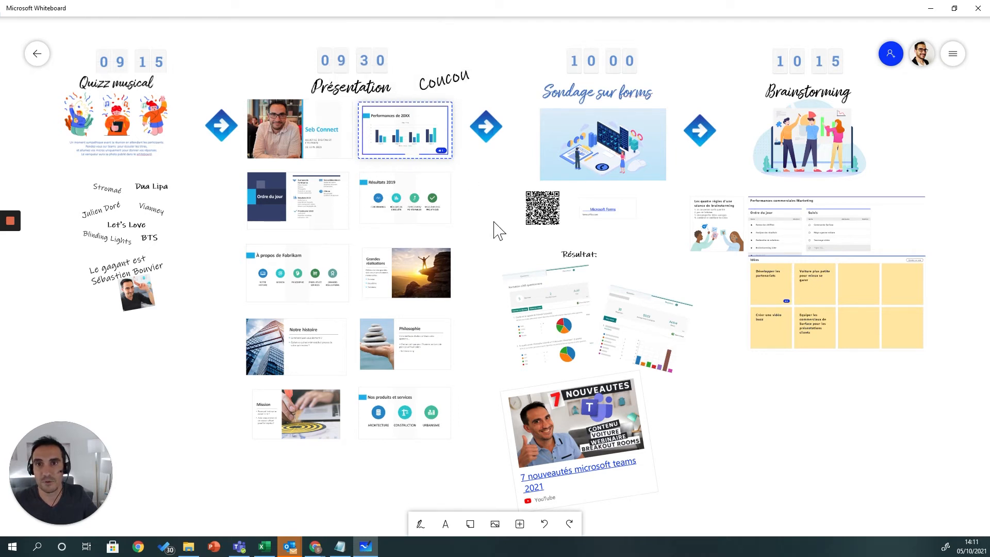
pyautogui.scroll(1, 433, 174)
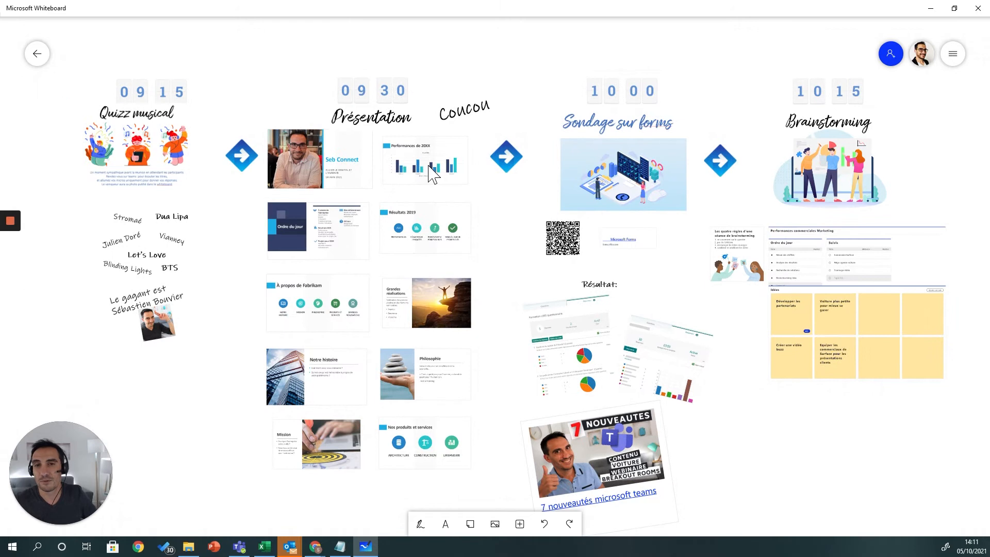
pyautogui.scroll(-1, 439, 176)
pyautogui.scroll(1, 419, 157)
pyautogui.scroll(-1, 422, 165)
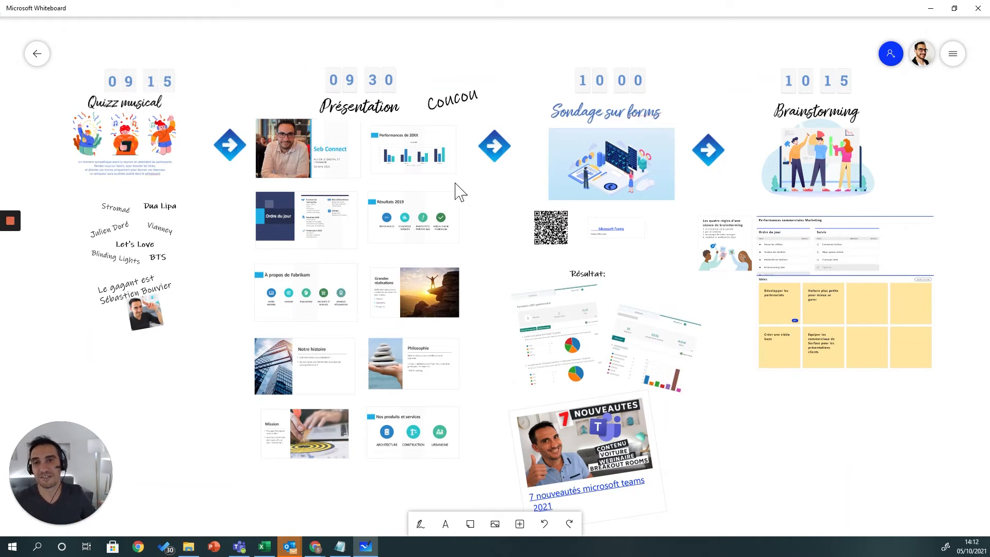
# - Unlock the "Performances de 20XX" slide and nudge it within its spot
pyautogui.click(416, 156)
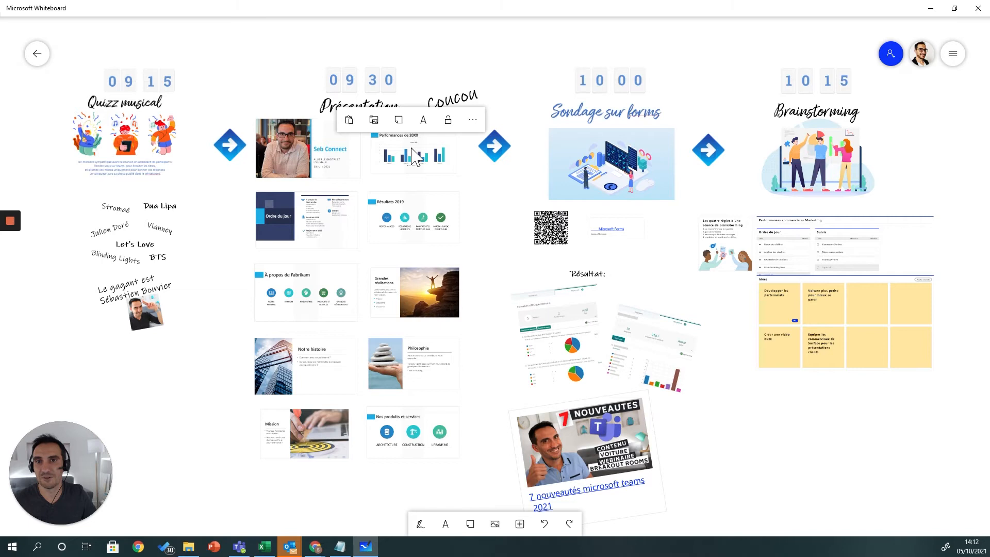
pyautogui.click(448, 123)
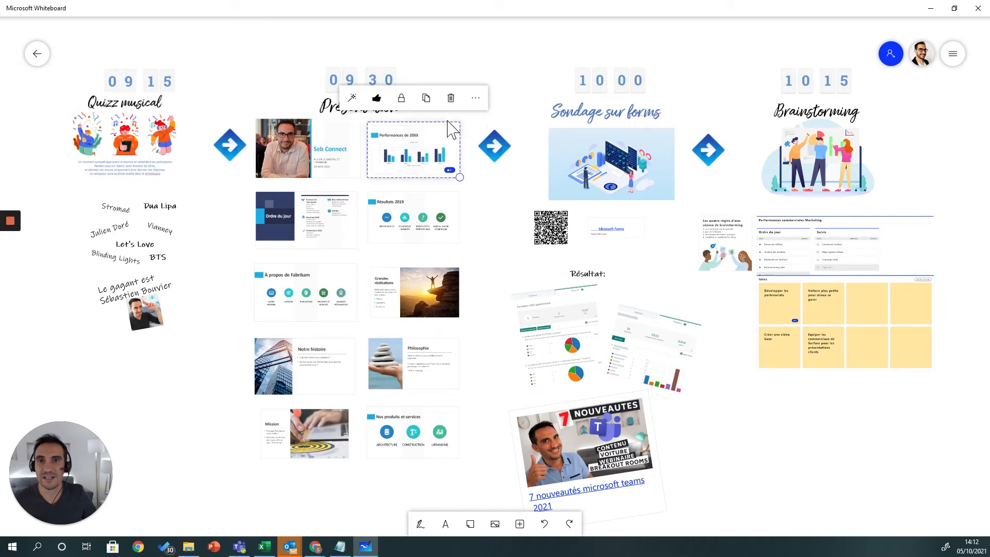
pyautogui.click(442, 196)
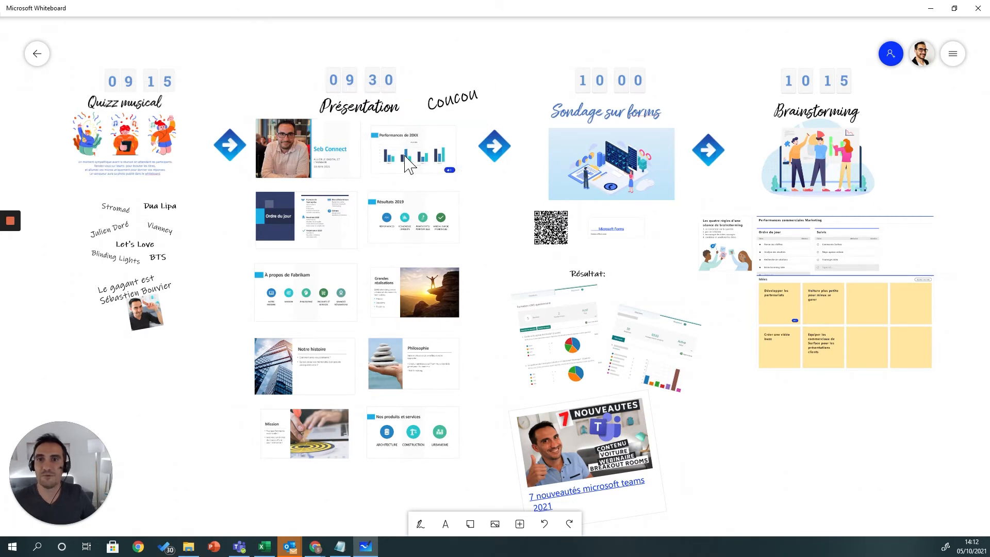
pyautogui.moveTo(434, 162)
pyautogui.mouseDown()
pyautogui.moveTo(477, 198)
pyautogui.moveTo(432, 152)
pyautogui.mouseUp()
# - Choose the purple pen for annotating the "Résultats 2019" slide
pyautogui.moveTo(533, 250); pyautogui.dragTo(495, 248)
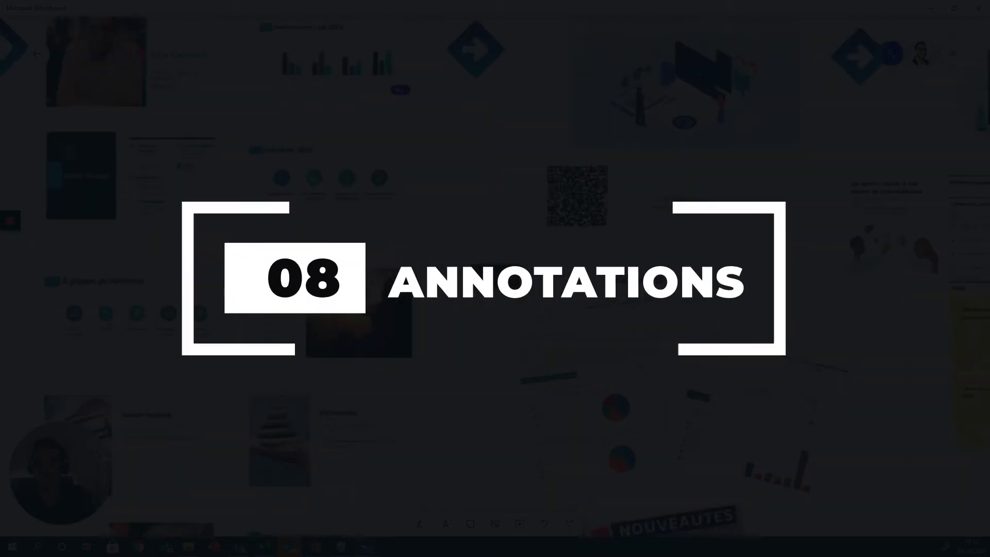
pyautogui.scroll(-5, 642, 321)
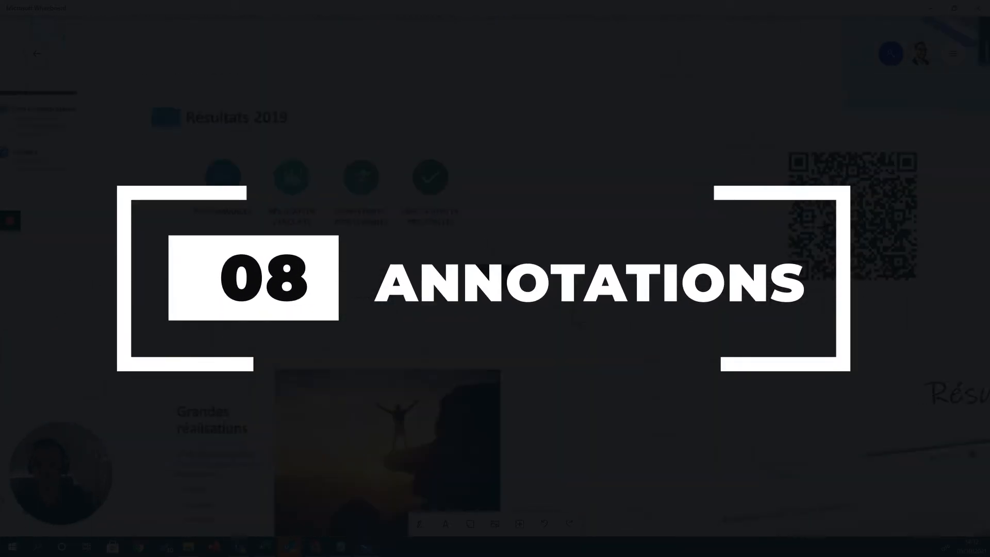
pyautogui.scroll(5, 642, 317)
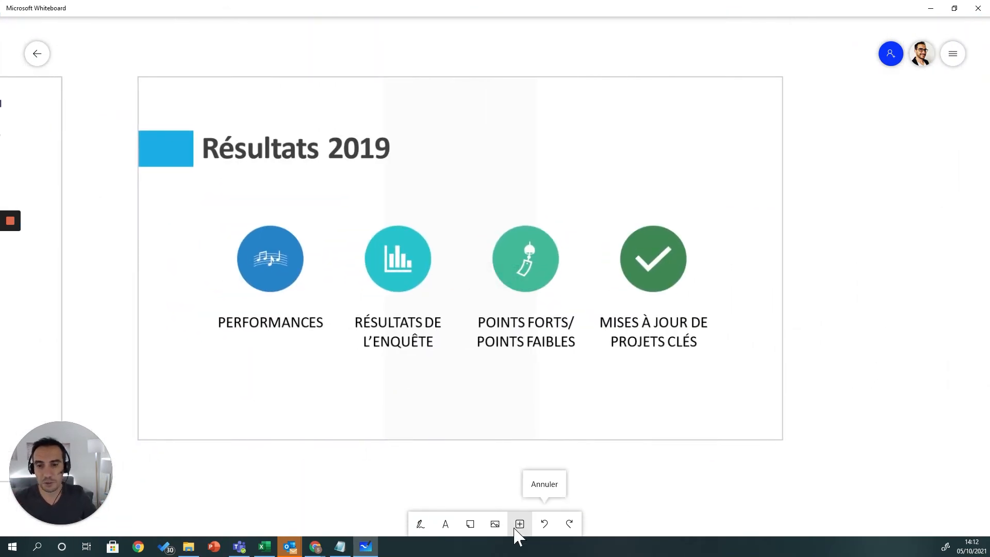
pyautogui.click(420, 524)
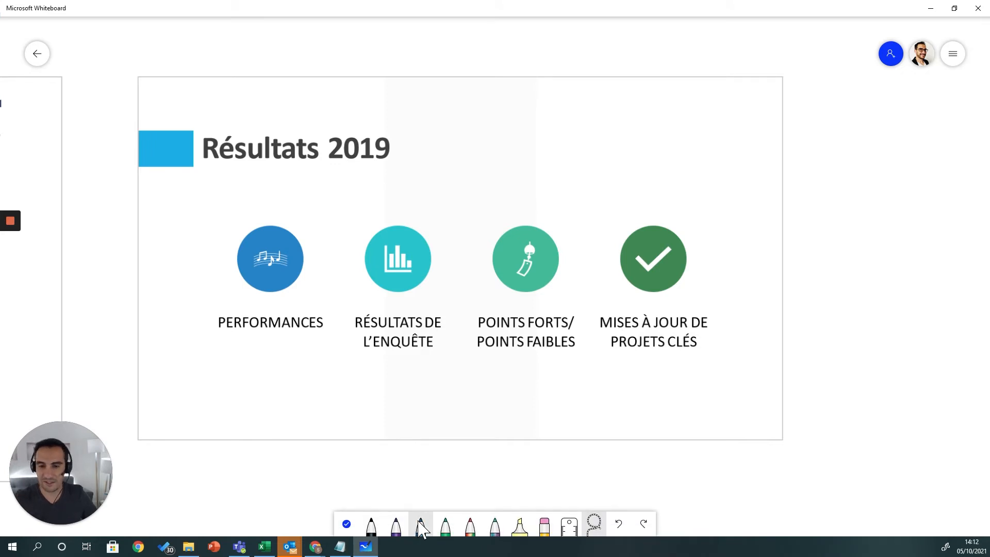
pyautogui.click(396, 526)
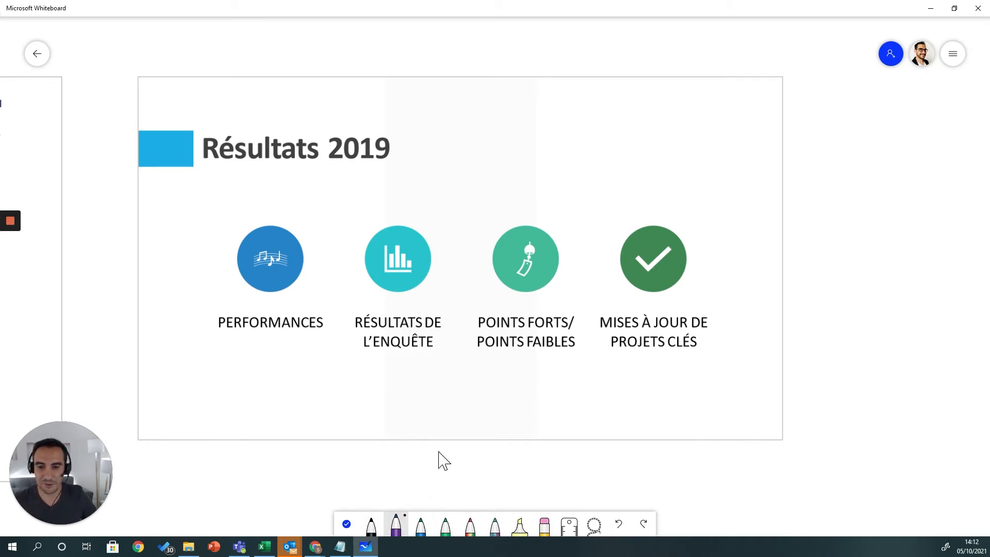
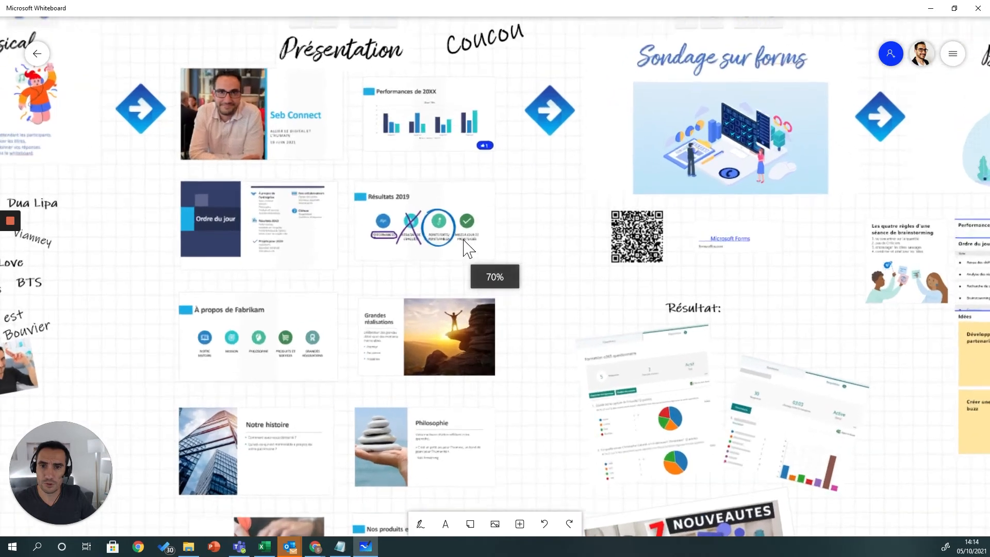
# - Add the text "idée 1" between the "Résultats 2019" and "Grandes réalisations" slides
pyautogui.scroll(-2, 470, 251)
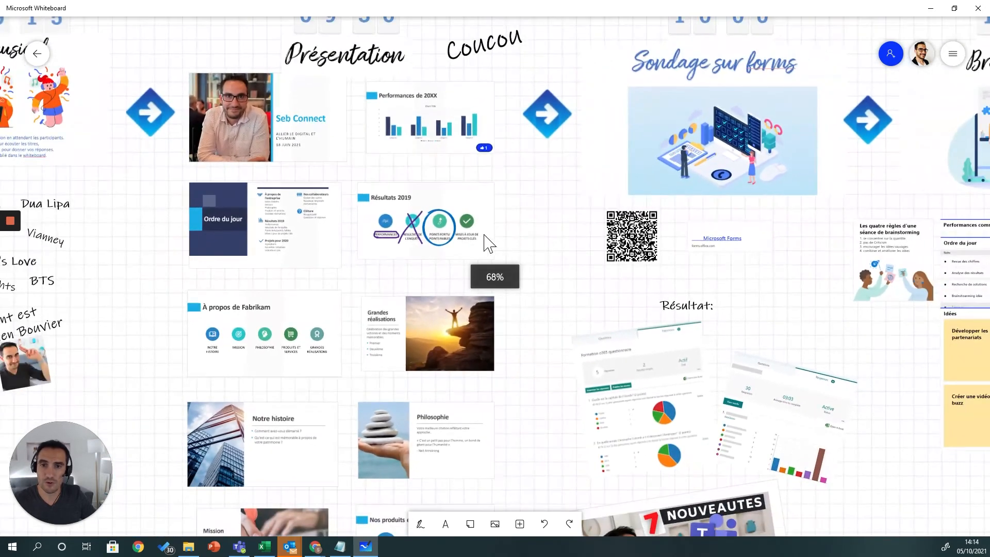
pyautogui.scroll(-2, 482, 247)
pyautogui.scroll(2, 499, 235)
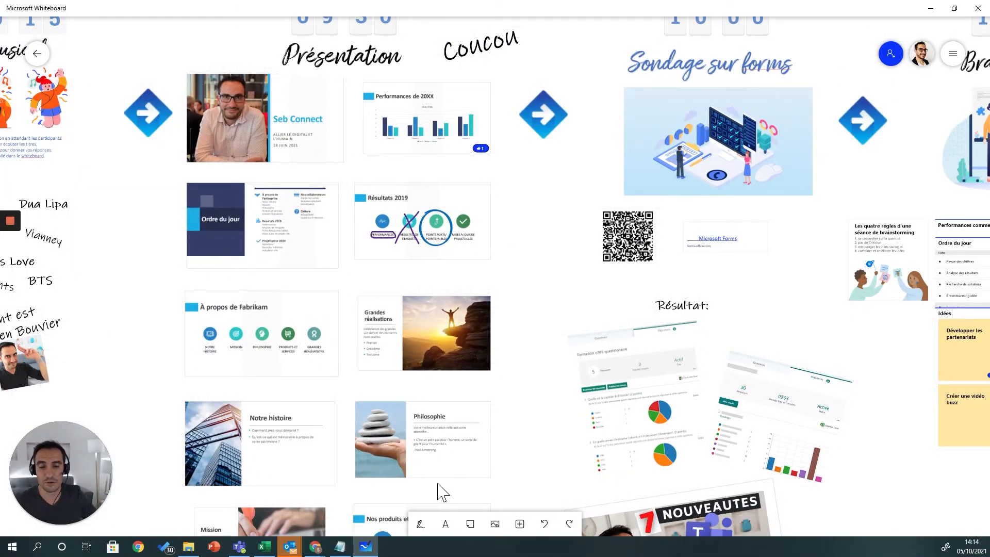
pyautogui.click(445, 524)
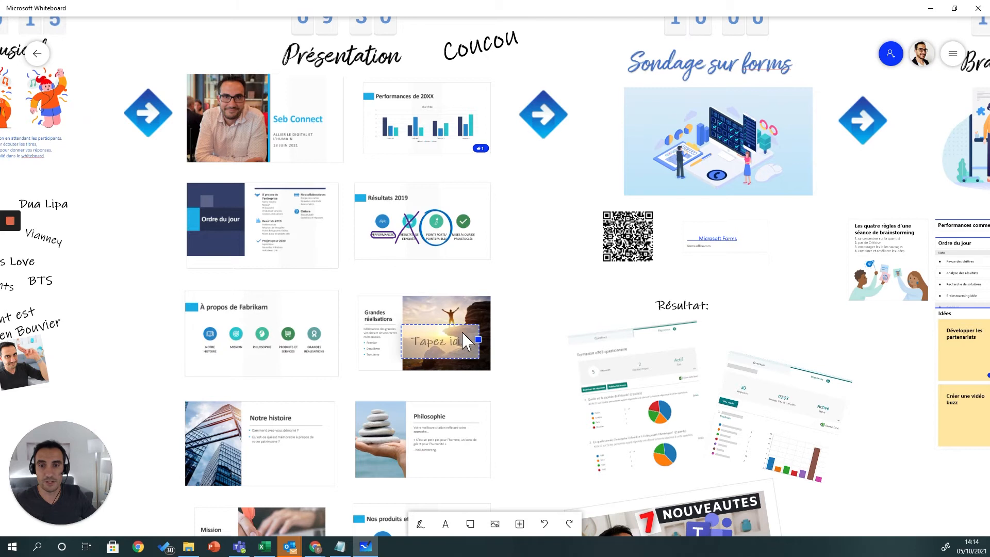
pyautogui.moveTo(456, 348); pyautogui.dragTo(467, 289)
pyautogui.click(467, 289)
pyautogui.write('idée 1')
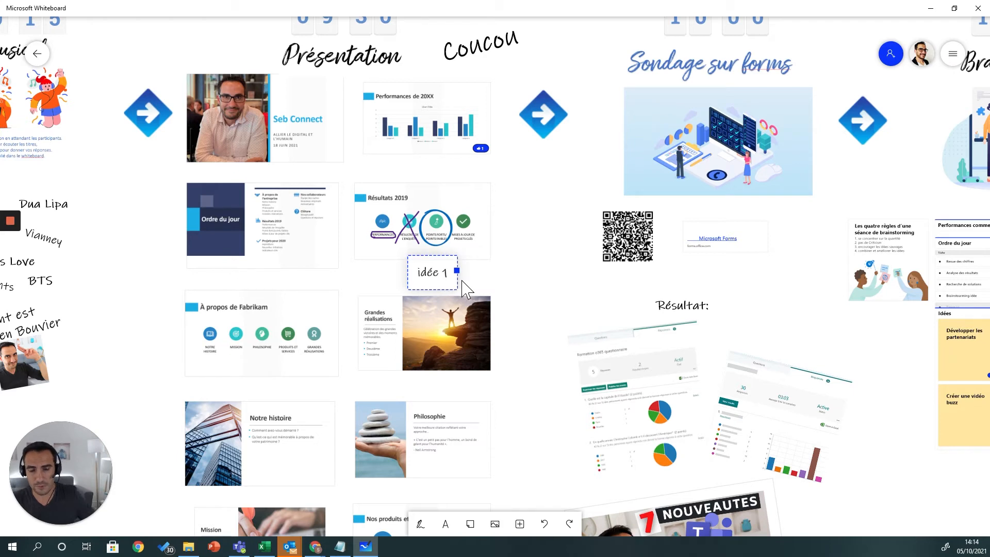
pyautogui.click(510, 281)
# - Shrink the "idée 1" text and place it on the "Résultats 2019" slide, just below PERFORMANCES
pyautogui.click(449, 277)
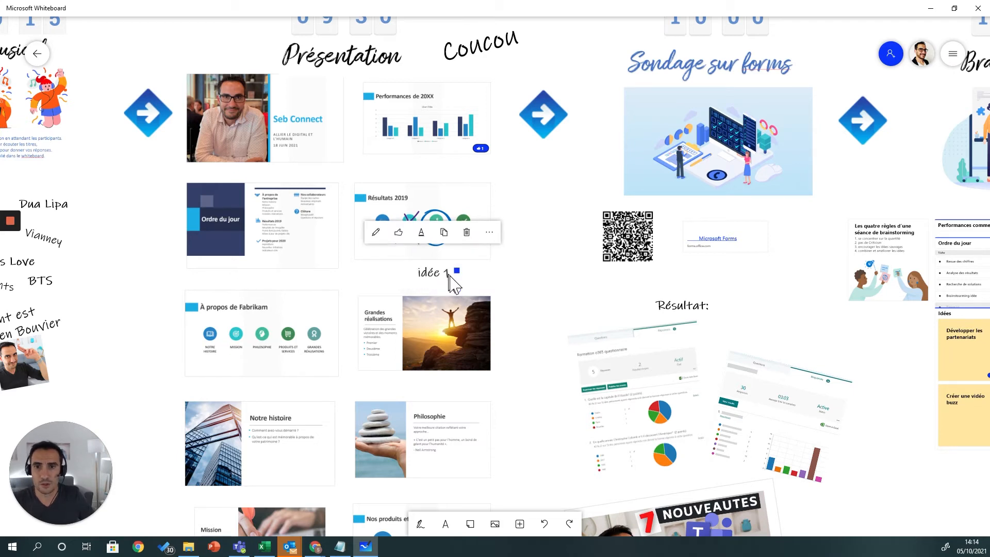
pyautogui.moveTo(455, 270); pyautogui.dragTo(372, 248)
pyautogui.click(453, 285)
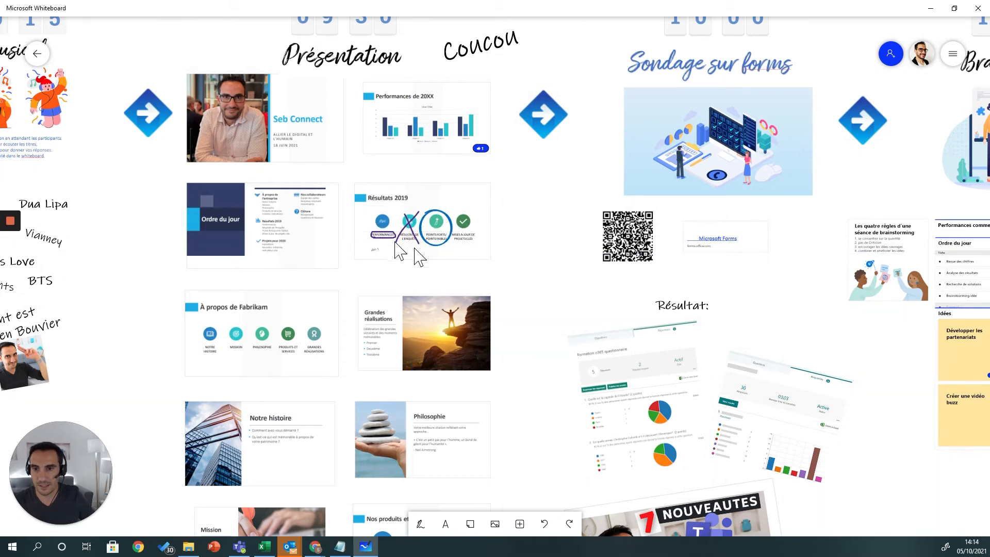
pyautogui.scroll(3, 397, 246)
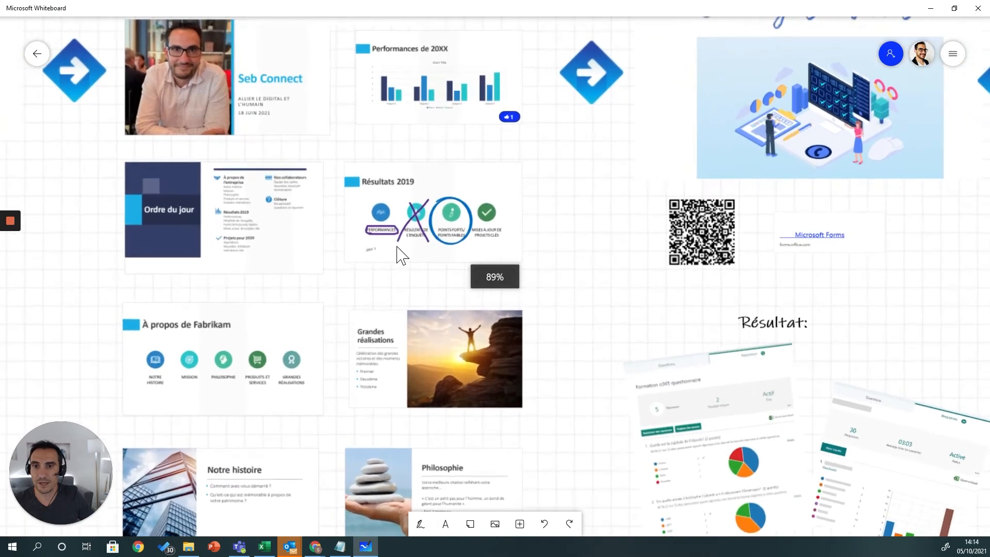
pyautogui.scroll(8, 397, 246)
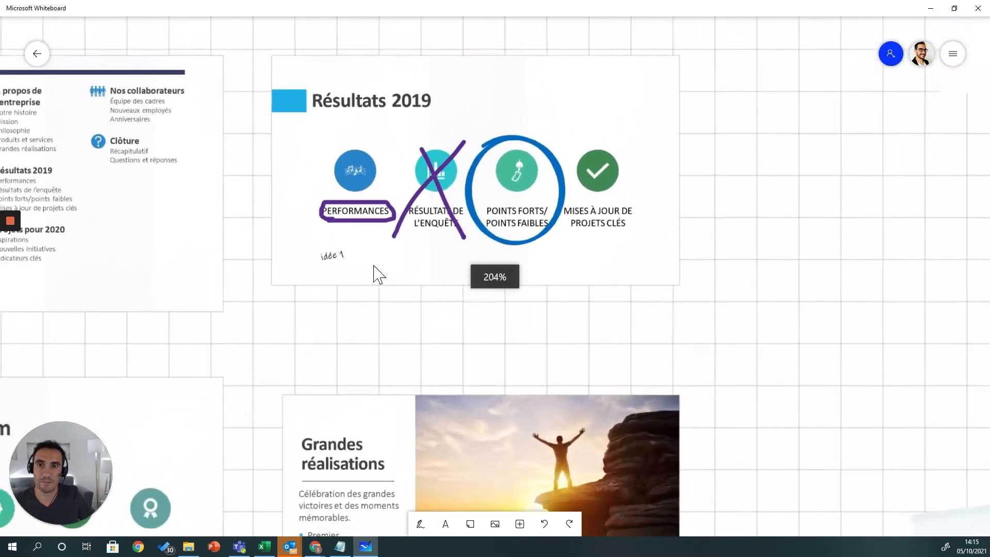
pyautogui.scroll(-10, 376, 273)
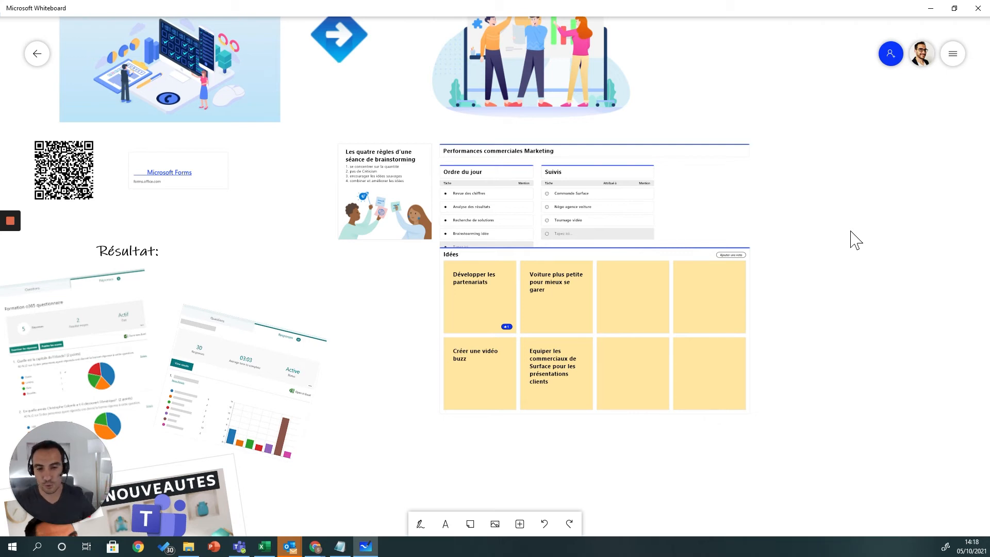
# - Open the template gallery and look through the available whiteboard templates
pyautogui.click(519, 524)
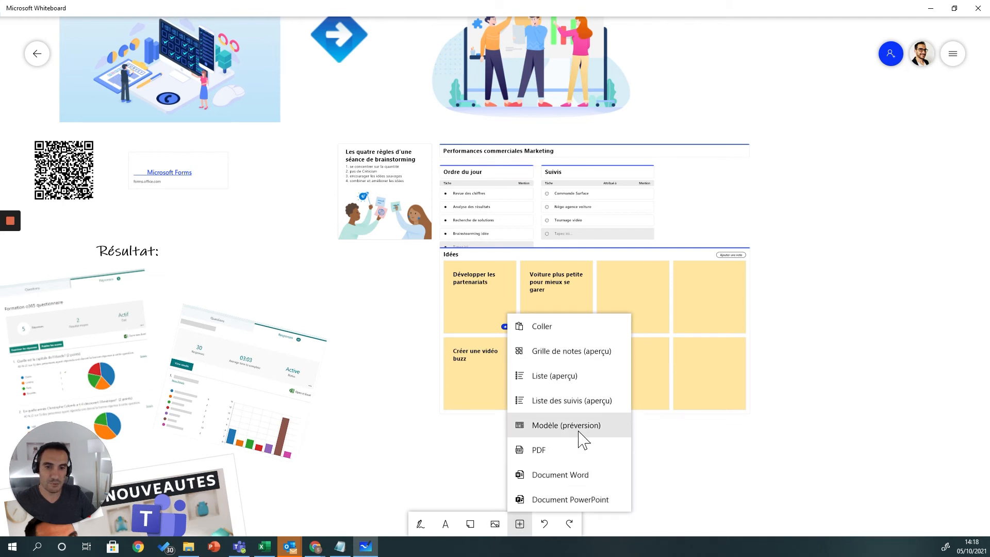
pyautogui.click(542, 433)
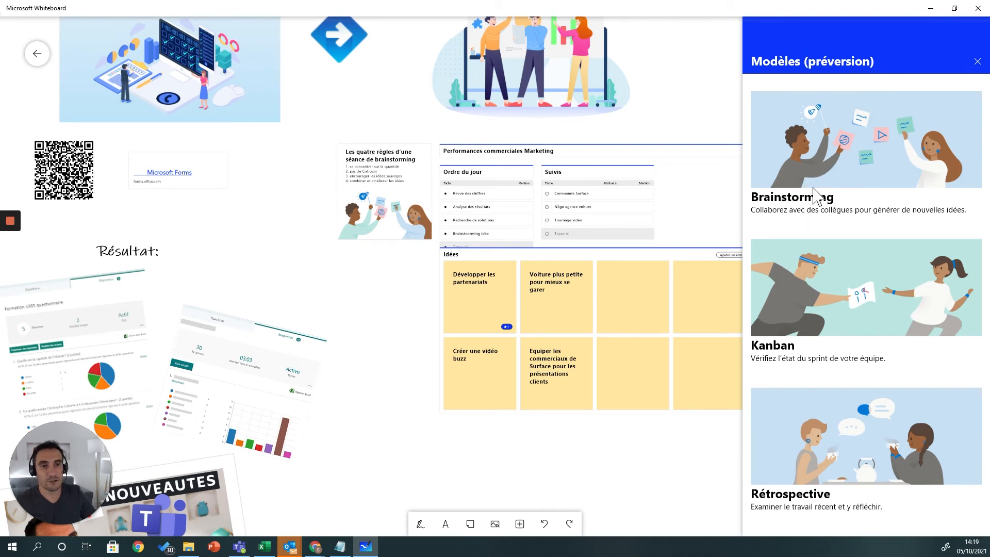
pyautogui.scroll(-2, 886, 240)
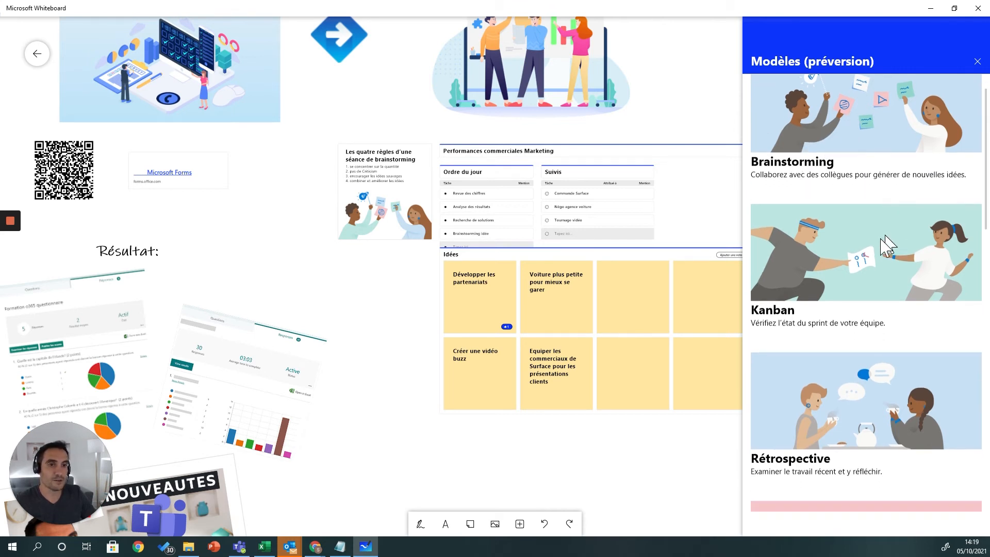
pyautogui.scroll(-3, 871, 250)
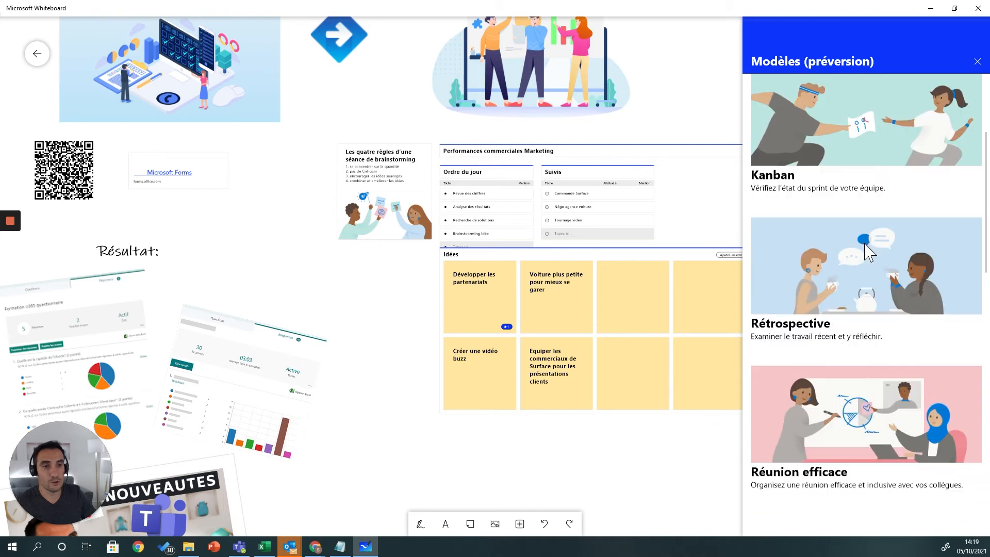
pyautogui.scroll(-4, 868, 251)
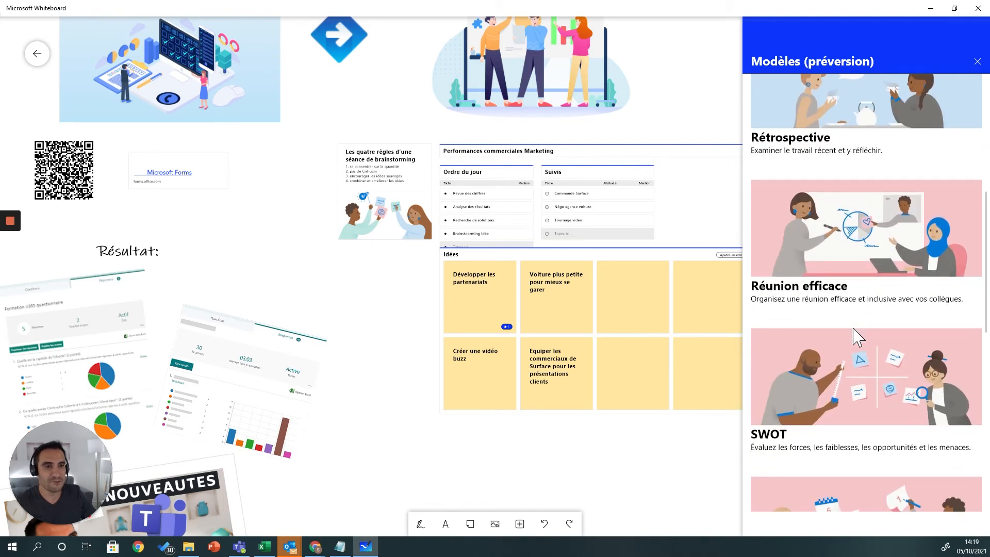
pyautogui.scroll(-3, 856, 330)
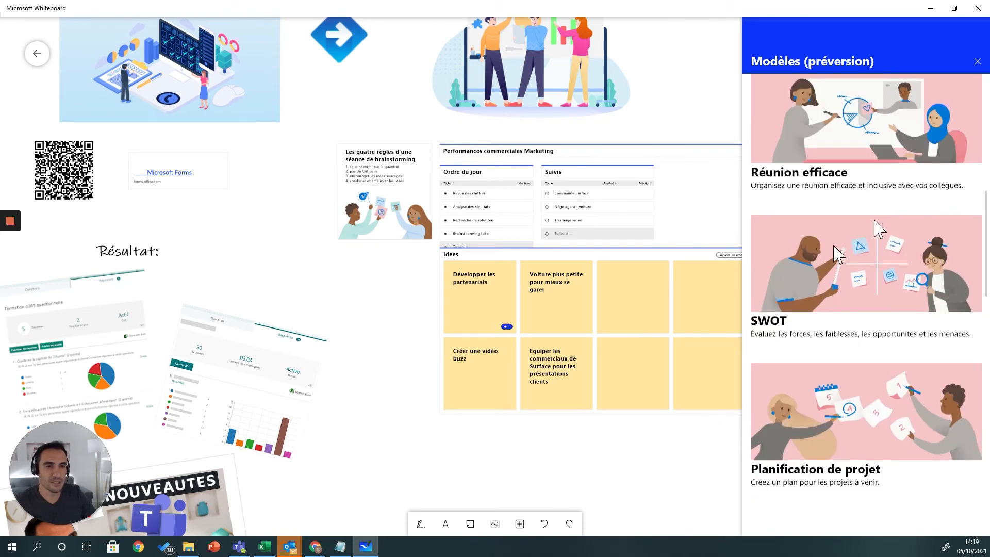
pyautogui.scroll(-5, 846, 258)
pyautogui.scroll(-6, 864, 310)
pyautogui.scroll(-7, 883, 307)
pyautogui.scroll(5, 888, 307)
pyautogui.scroll(20, 888, 307)
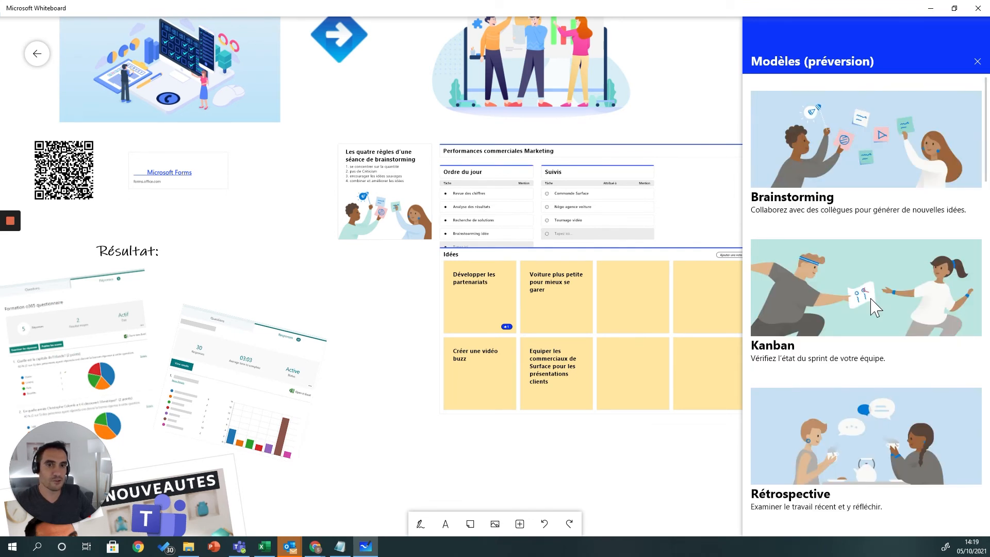
# - Insert the Brainstorming template and move it to an empty area, clear of the existing brainstorming board
pyautogui.click(831, 160)
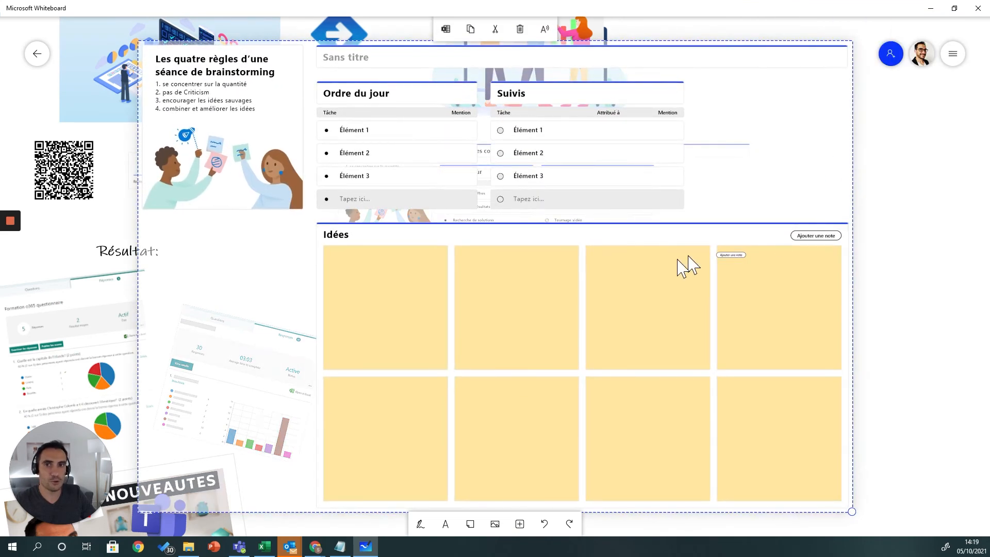
pyautogui.moveTo(280, 279); pyautogui.dragTo(461, 338)
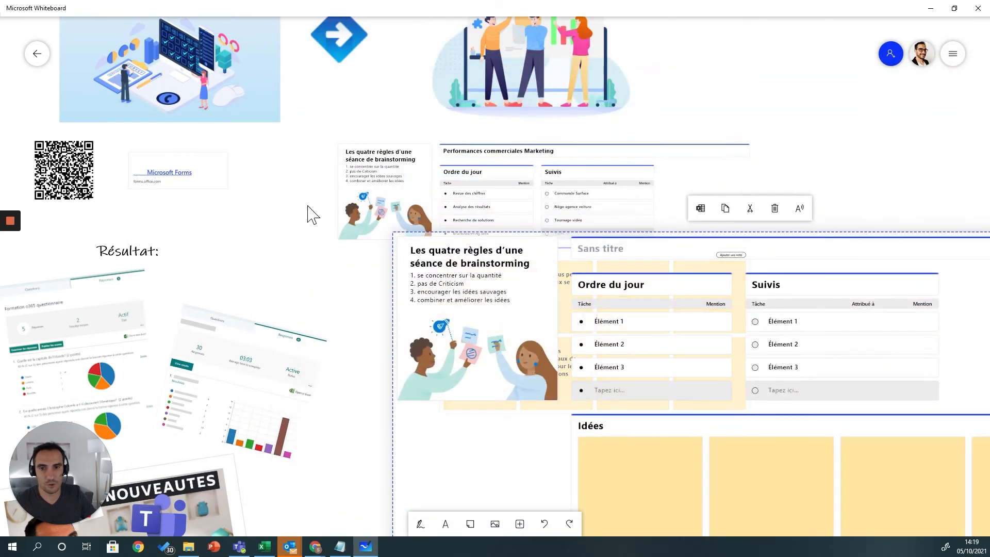
pyautogui.moveTo(309, 214); pyautogui.dragTo(253, 80)
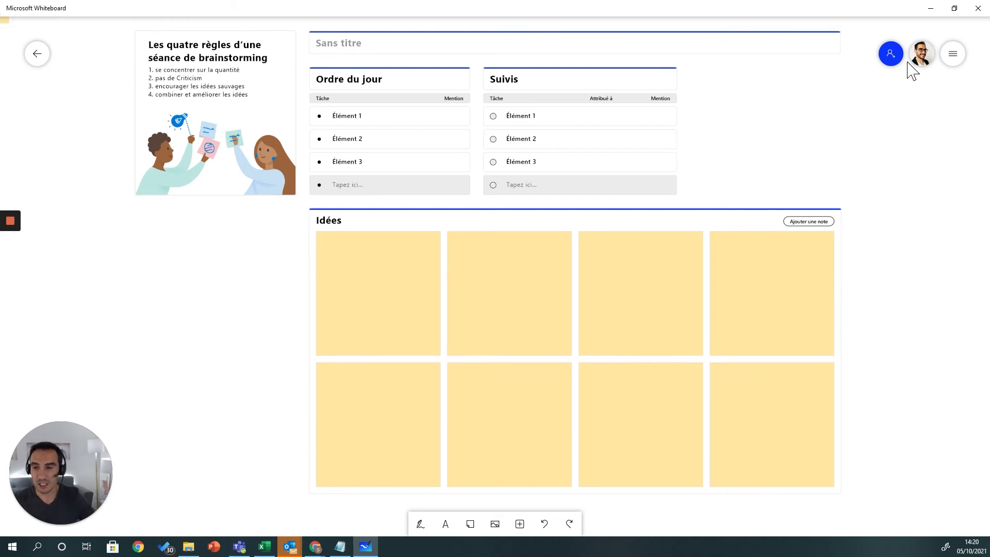
# - Write "Idée 1" in the first note and "Idée 2" in the second note of the new Idées grid
pyautogui.click(388, 284)
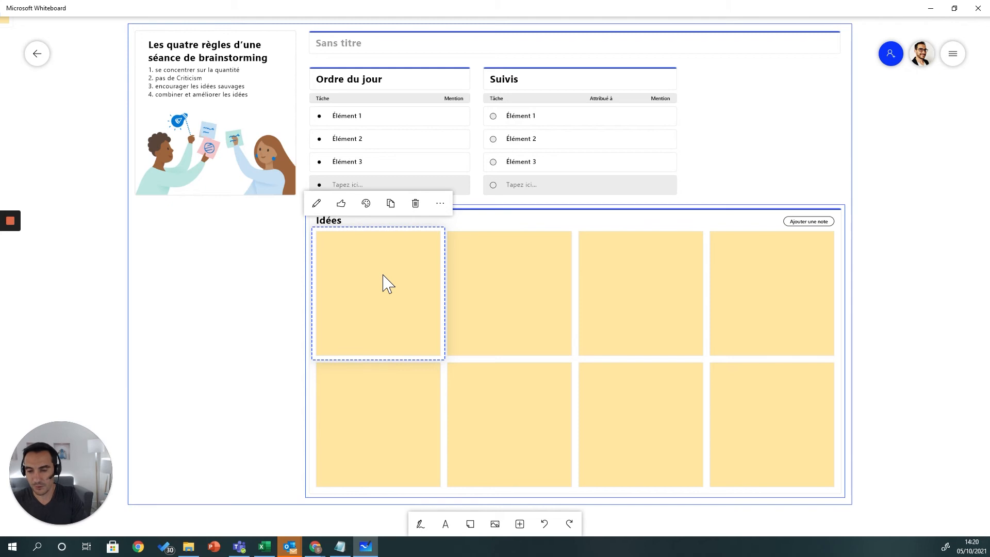
pyautogui.click(364, 283)
pyautogui.write('Id')
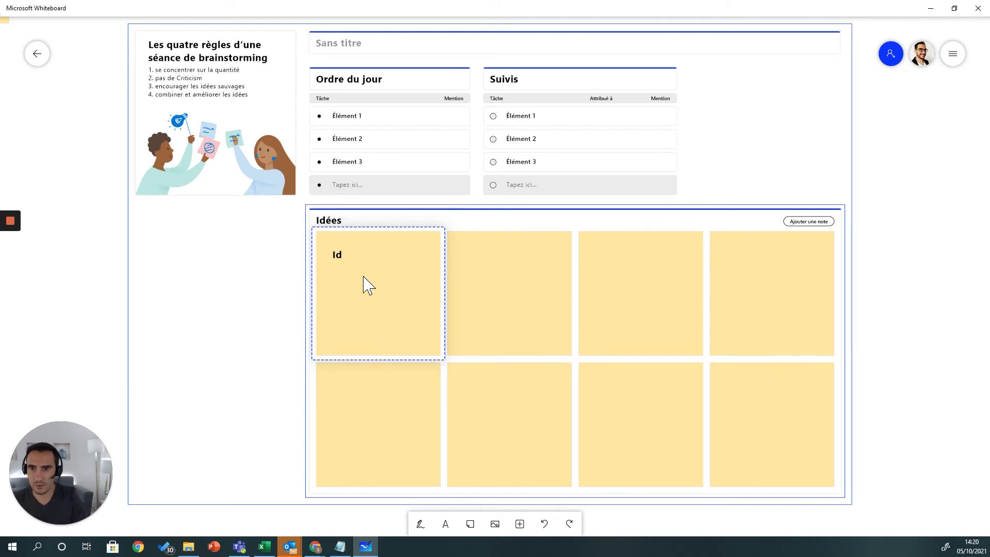
pyautogui.write('ée 1')
pyautogui.click(504, 289)
pyautogui.click(510, 286)
pyautogui.write('Idée 2')
# - Add the lines "Oui mais pas que..." and "Idée 1 bis" below "Idée 1" in the first note
pyautogui.click(367, 258)
pyautogui.click(367, 258)
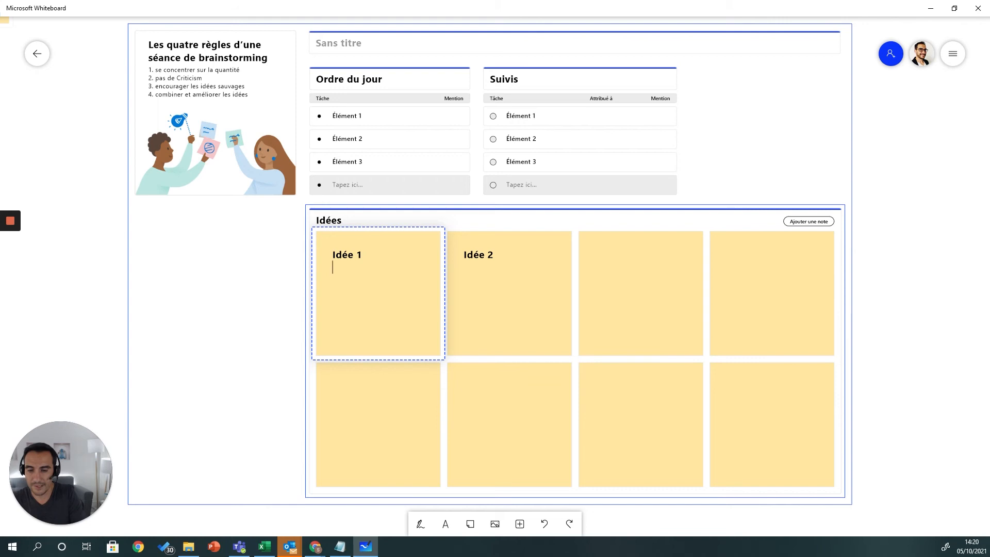
pyautogui.write('Oui mai')
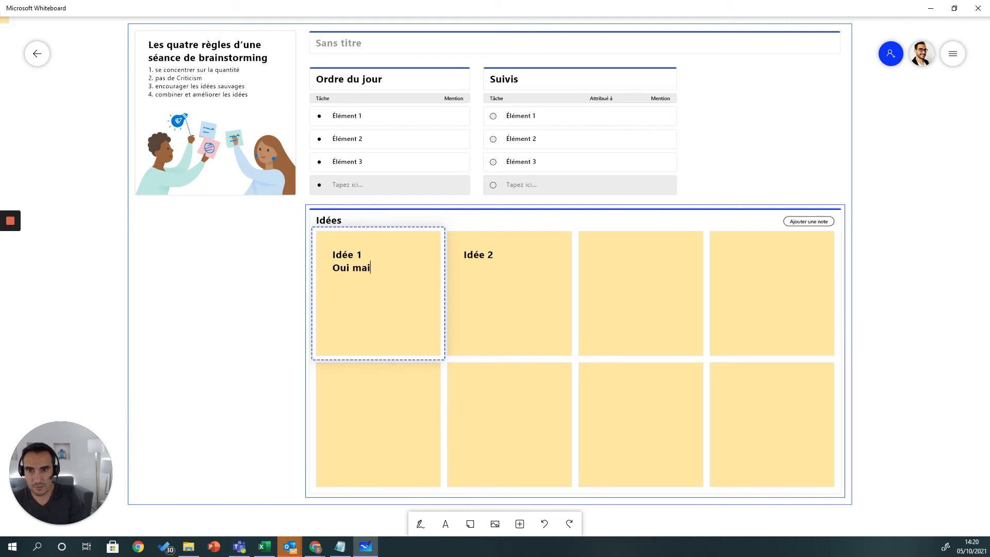
pyautogui.write('s pas q')
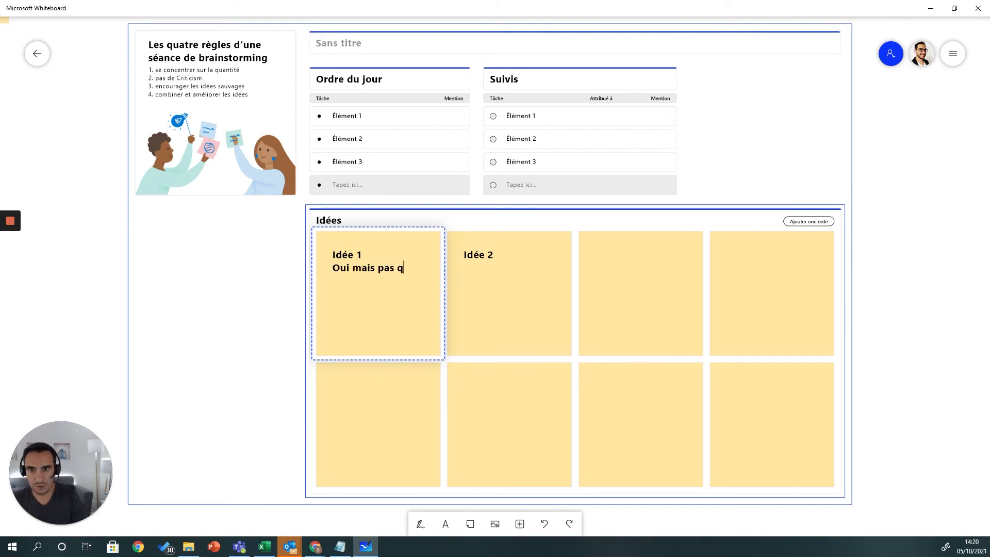
pyautogui.write('ue...')
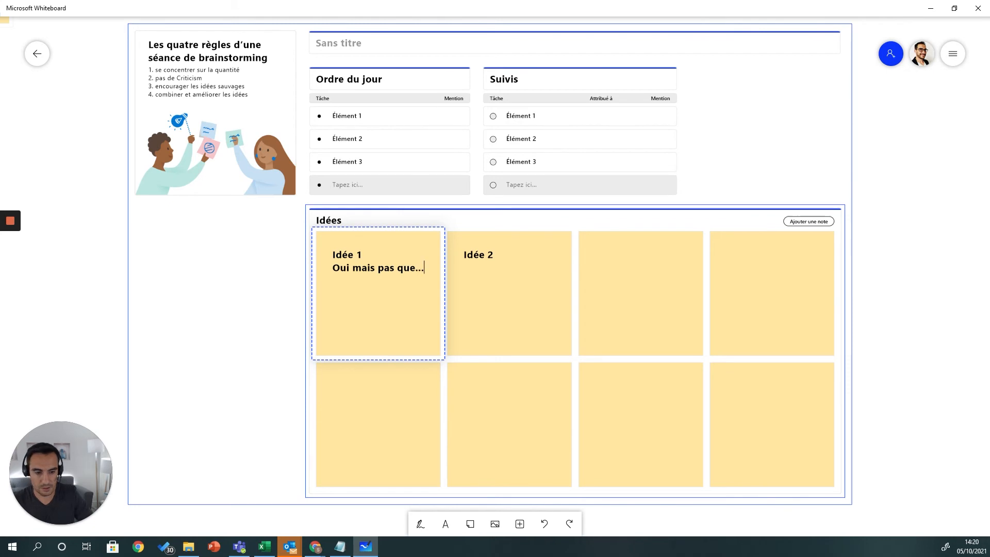
pyautogui.press('Return')
pyautogui.write('Idée 1 bis')
# - Write "Idée3" in the third note of the Idées grid
pyautogui.click(640, 269)
pyautogui.write('Idée3')
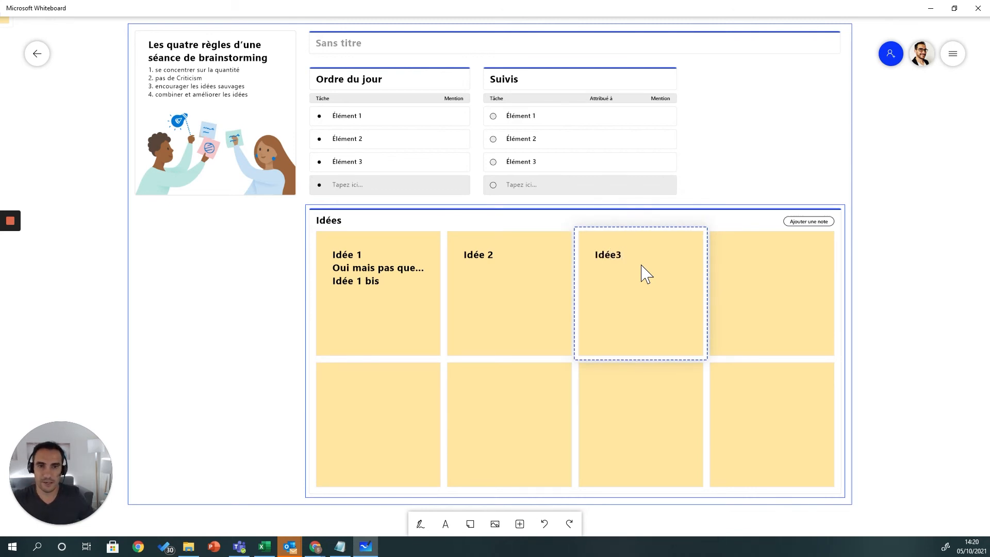
pyautogui.click(872, 258)
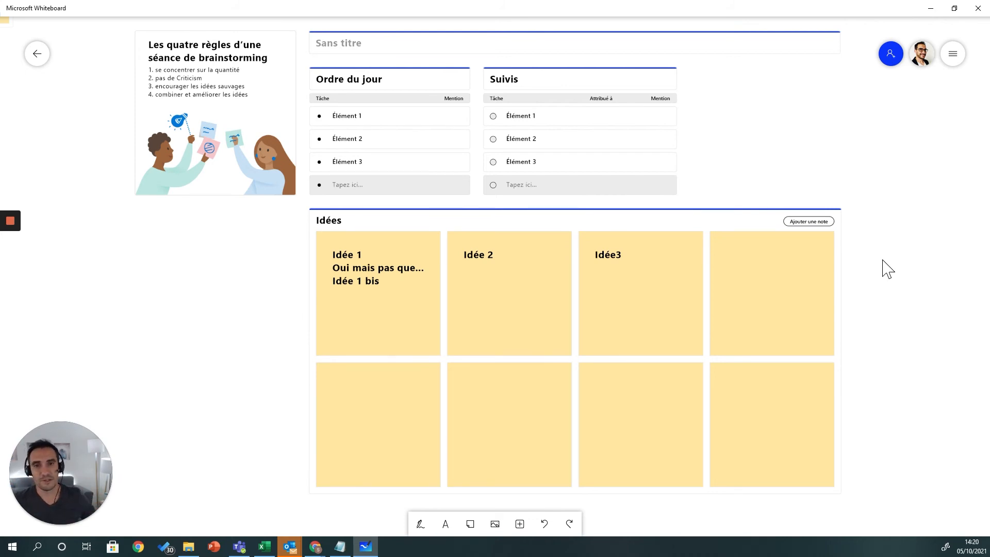
# - Colour the "Idée 2" note green and the "Idée3" note pink in the Idées grid
pyautogui.click(548, 332)
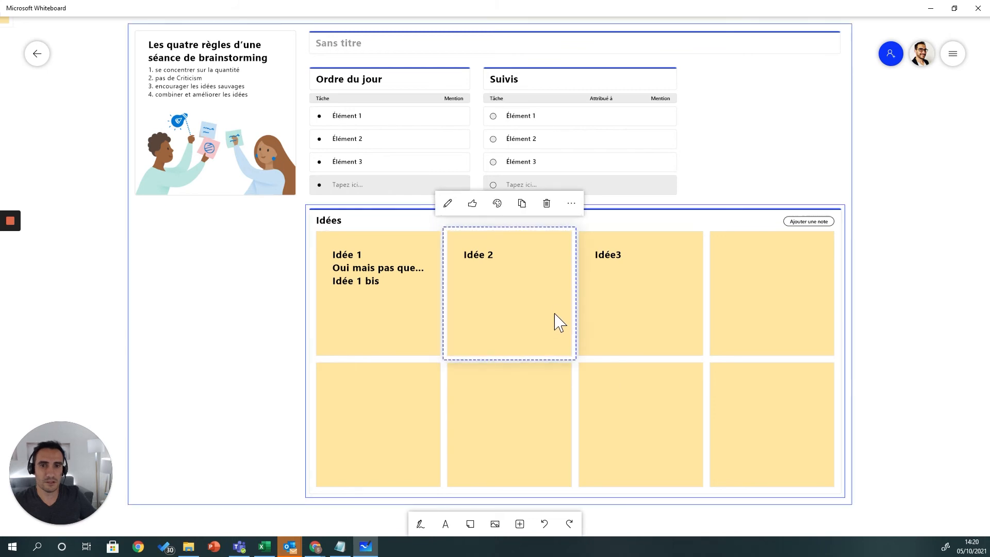
pyautogui.click(498, 206)
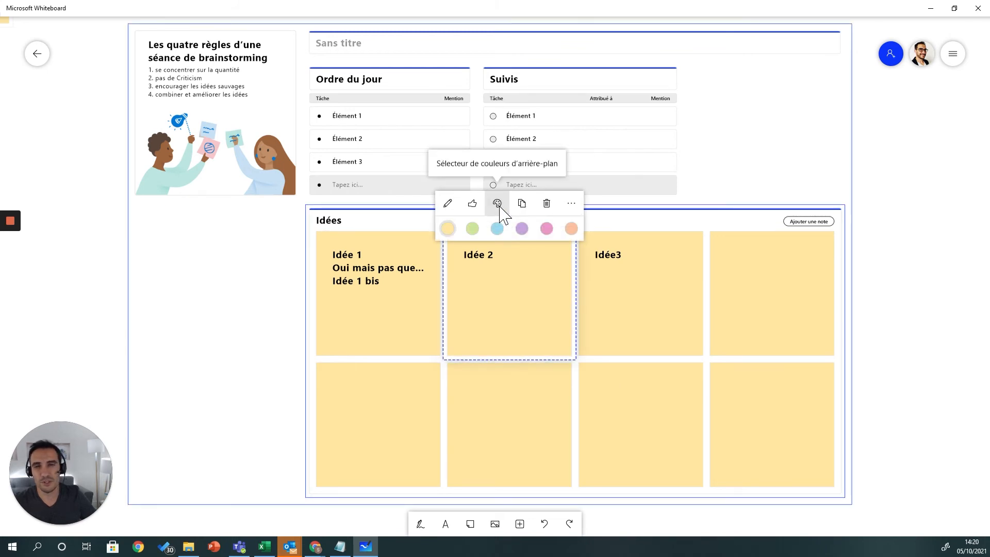
pyautogui.click(473, 229)
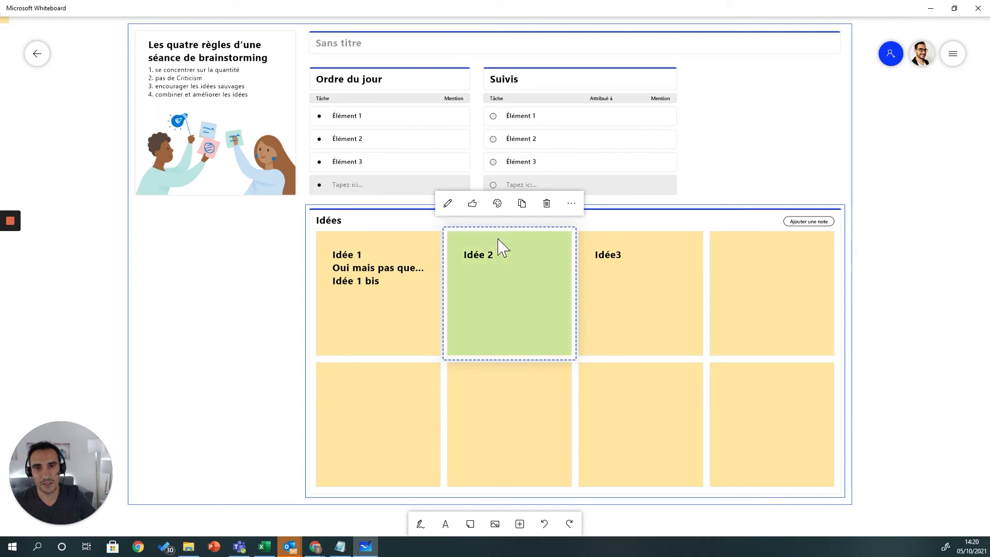
pyautogui.click(633, 289)
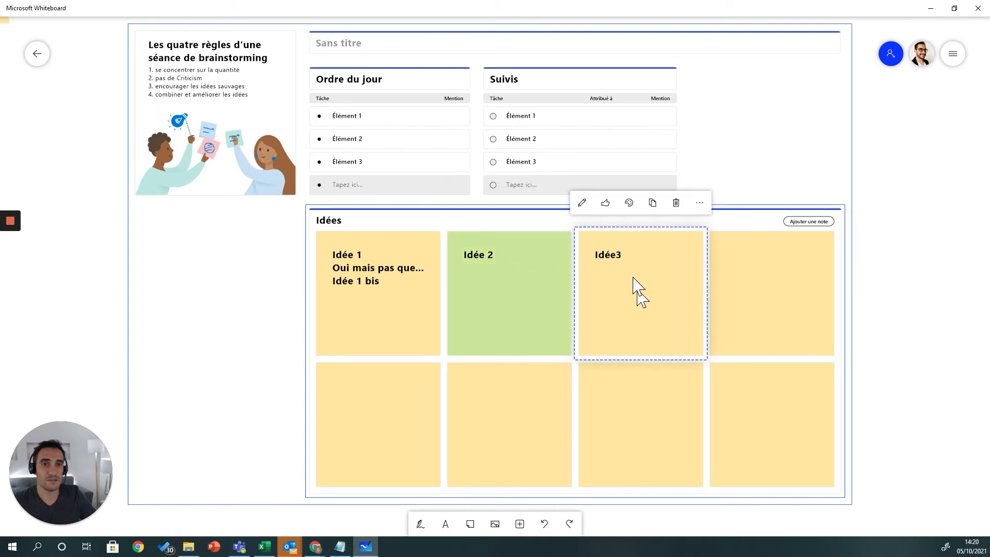
pyautogui.click(628, 206)
pyautogui.click(676, 230)
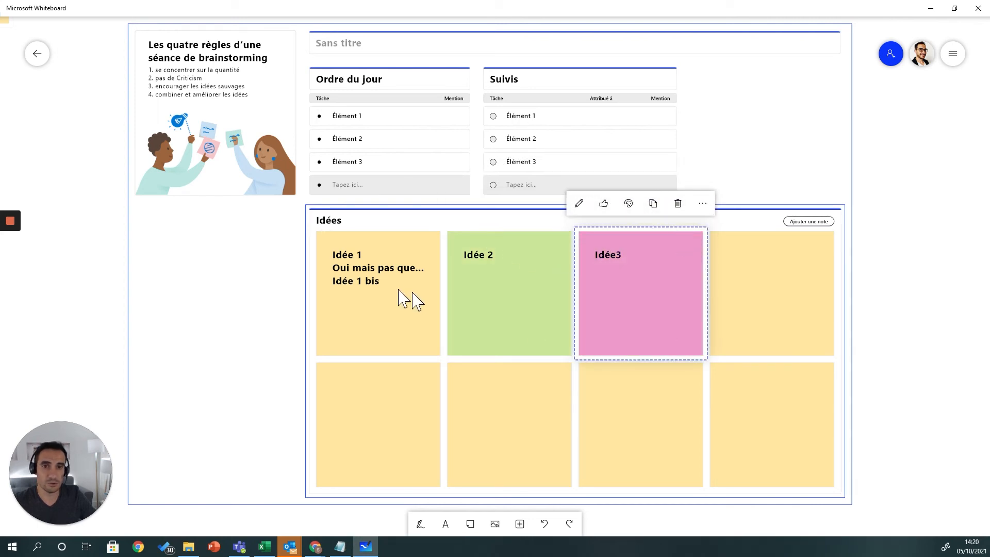
# - Change the background colour of the "Idée 1" note to green
pyautogui.click(395, 322)
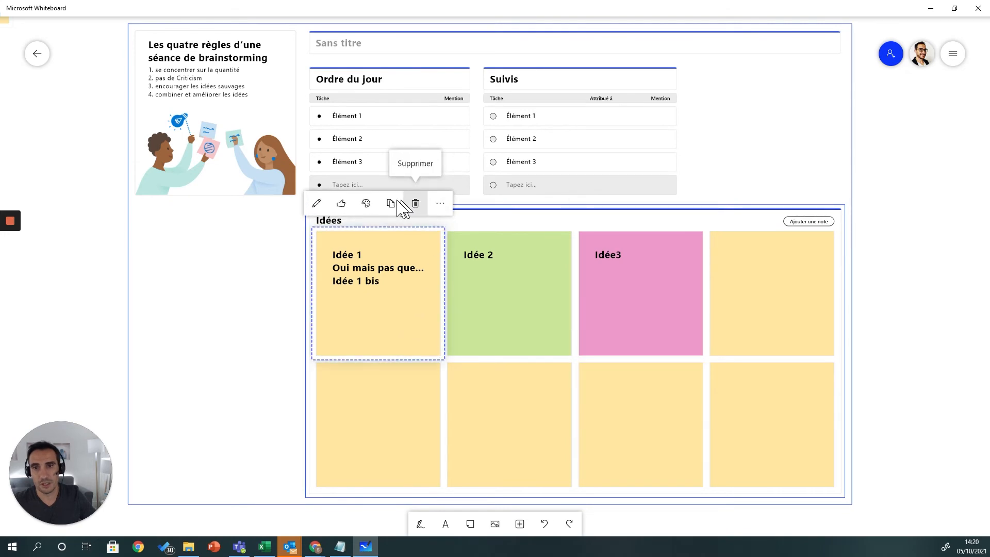
pyautogui.click(365, 203)
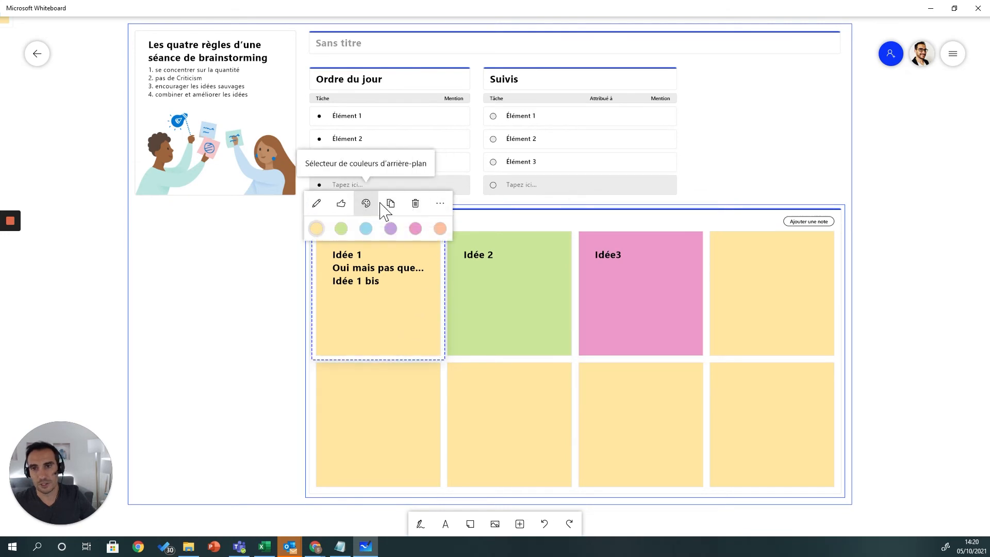
pyautogui.click(340, 228)
pyautogui.click(302, 380)
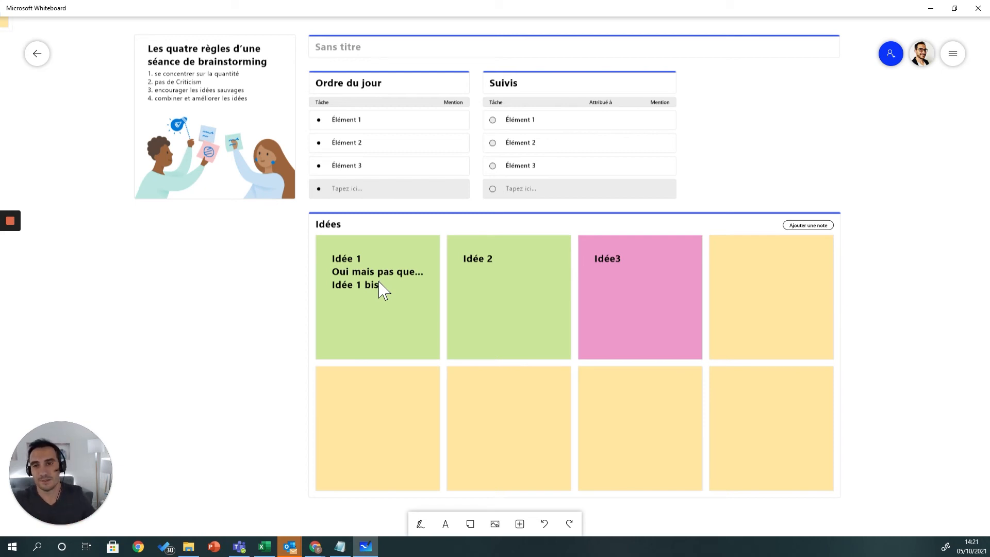
# - Move the "Idée 1" and "Idée 2" notes into the Suivis list, shifting the Idées grid down to make room
pyautogui.moveTo(383, 290); pyautogui.dragTo(510, 120)
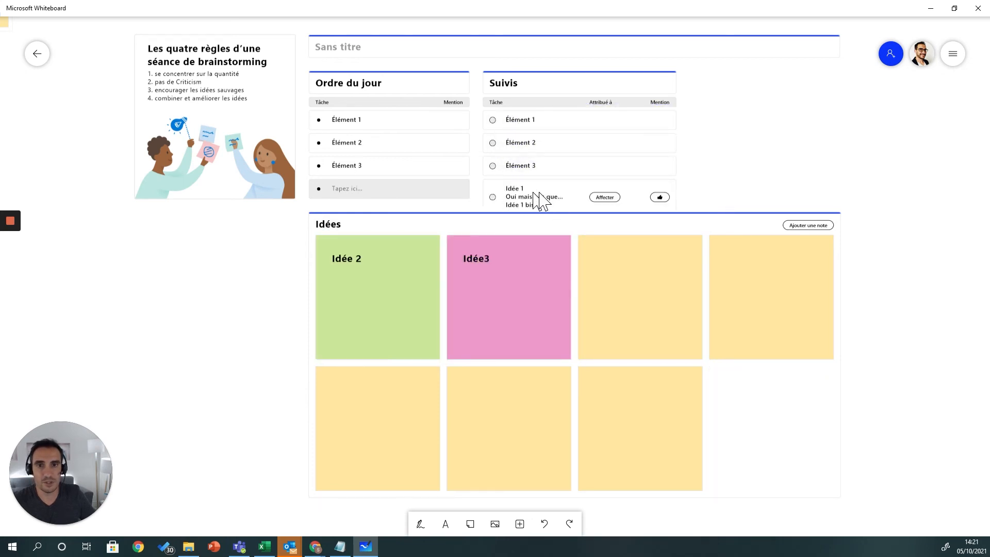
pyautogui.click(537, 225)
pyautogui.moveTo(533, 225); pyautogui.dragTo(531, 287)
pyautogui.click(902, 268)
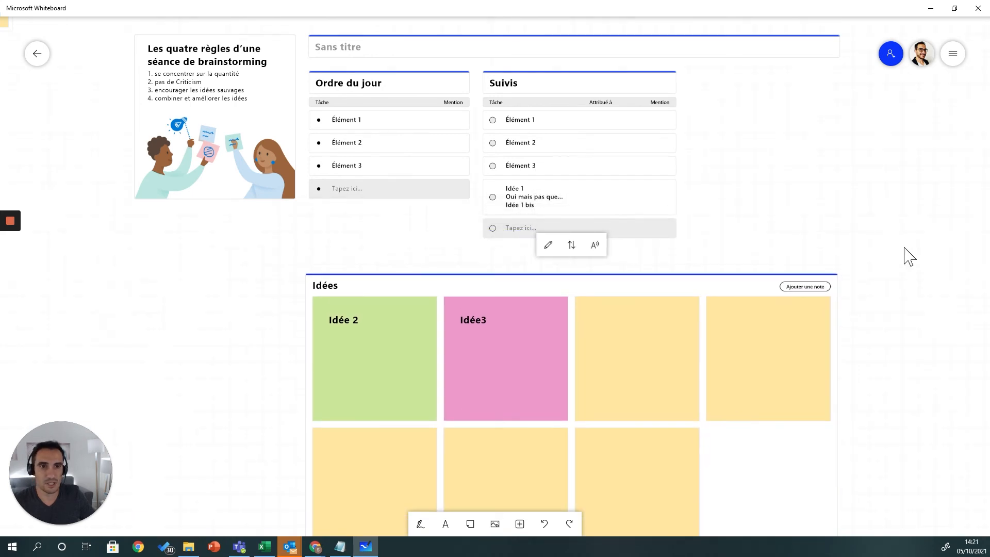
pyautogui.moveTo(370, 371); pyautogui.dragTo(557, 230)
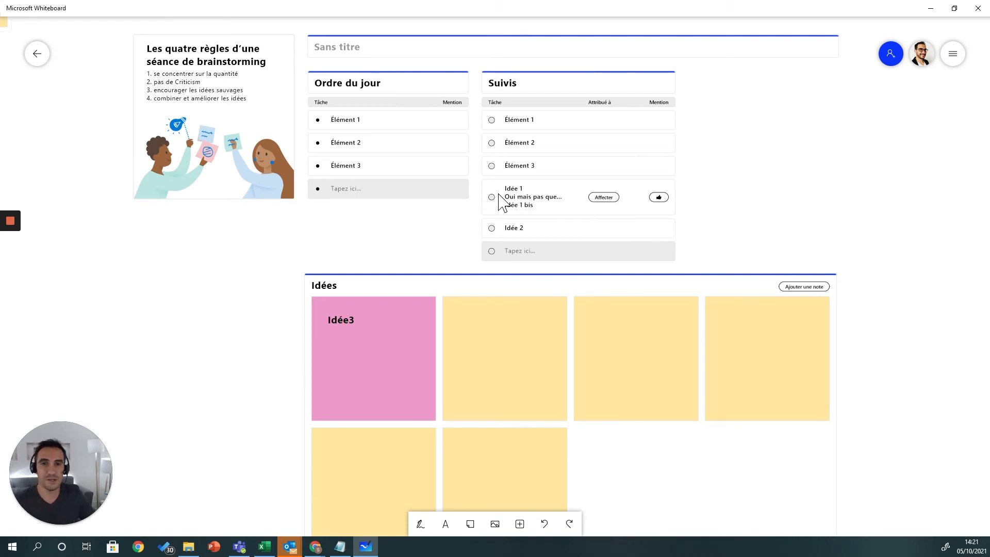
# - Assign the "Idée 1" task in the Suivis list to a participant and like it
pyautogui.click(604, 197)
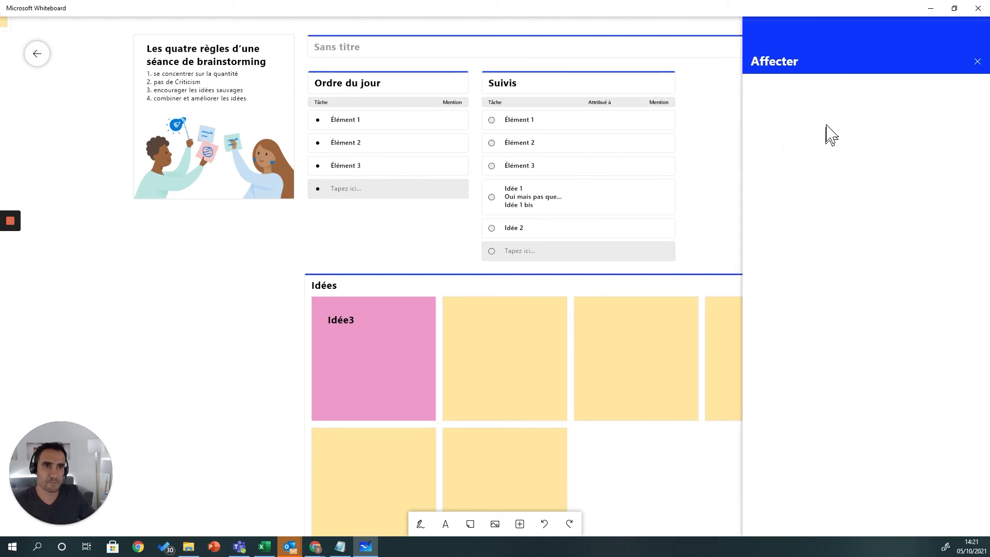
pyautogui.click(820, 92)
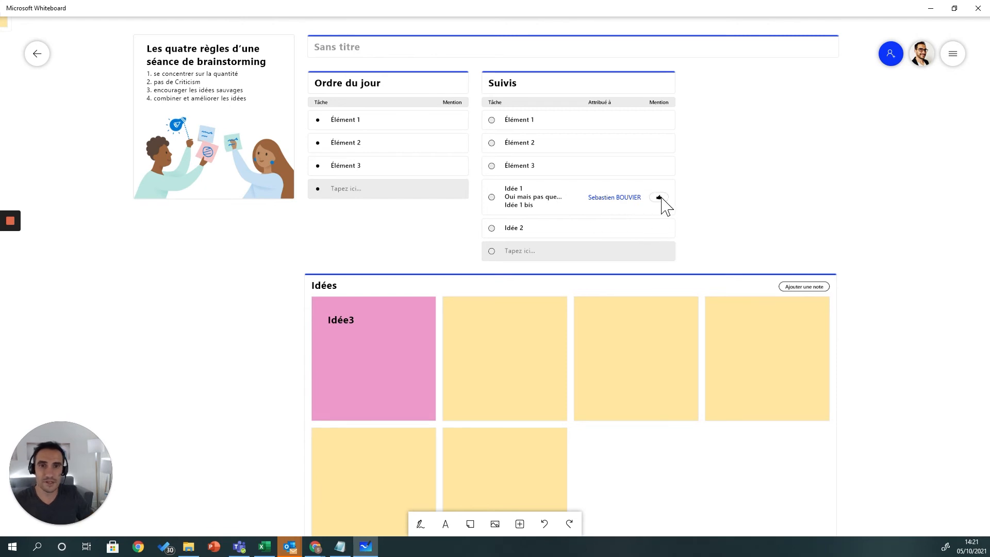
pyautogui.click(660, 198)
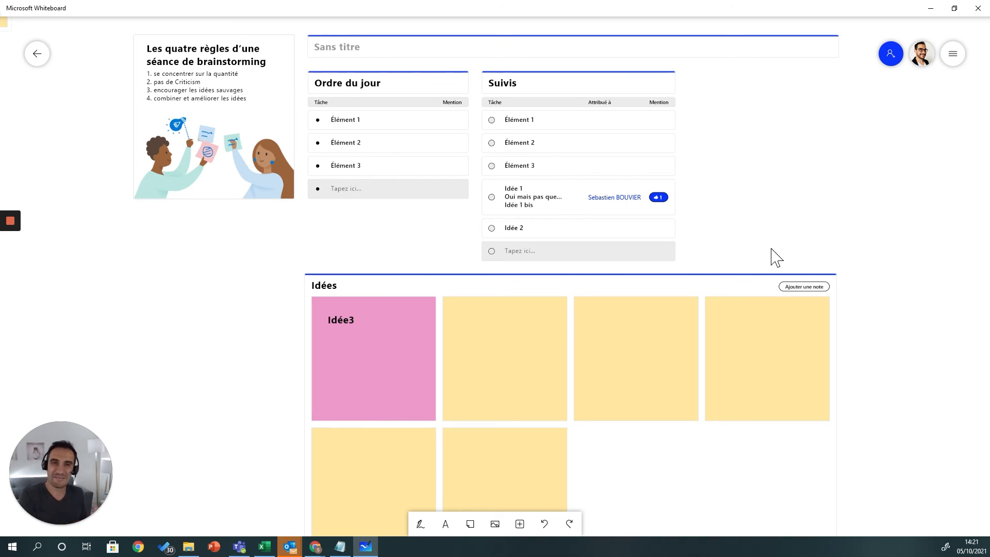
# - Add two sticky notes reading "idée 4" and "idée 5" and place them in the empty area beside the Idées grid
pyautogui.scroll(-2, 776, 258)
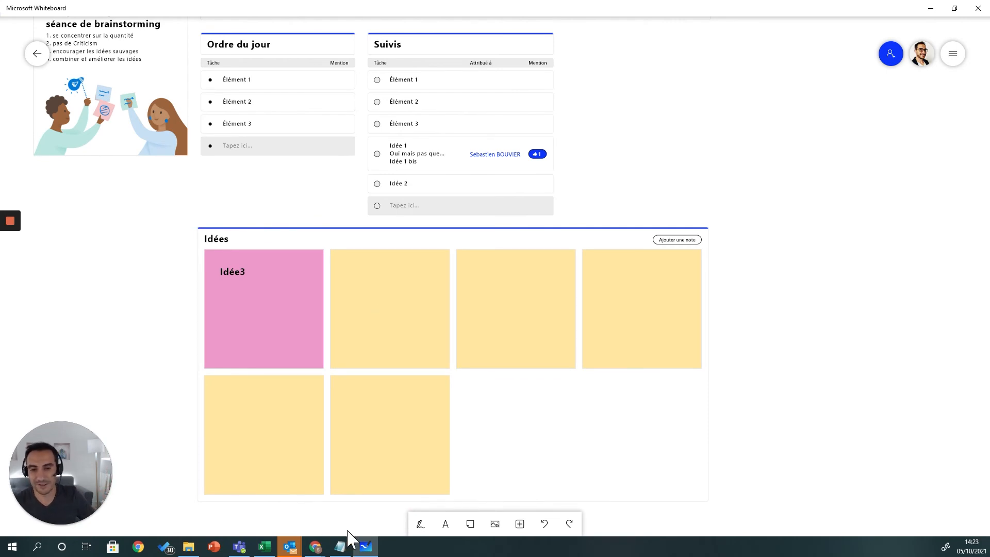
pyautogui.click(470, 524)
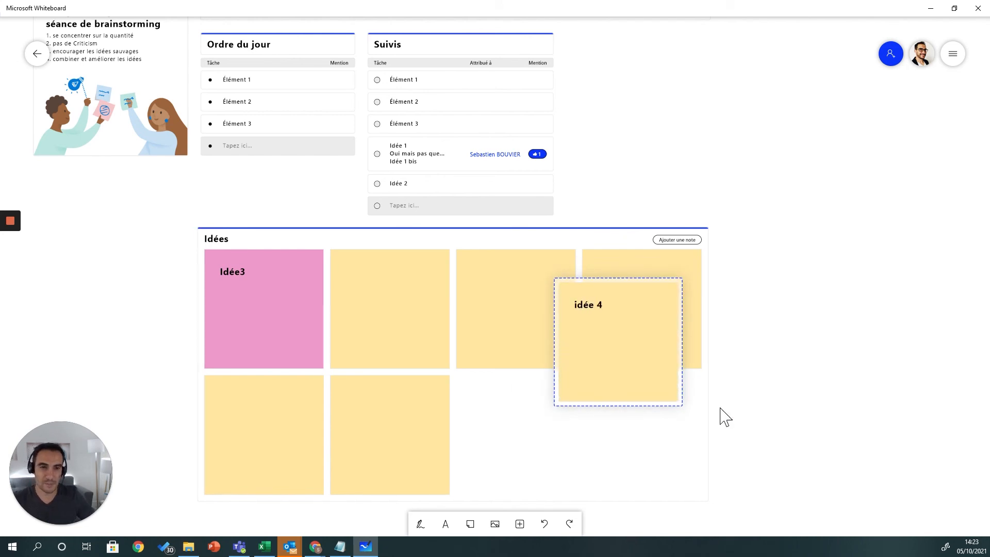
pyautogui.moveTo(632, 367); pyautogui.dragTo(804, 306)
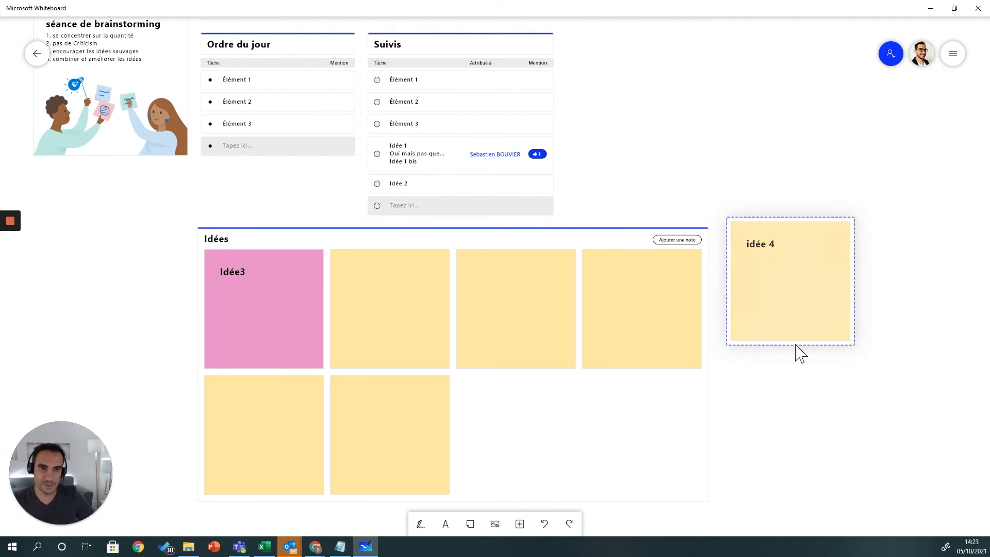
pyautogui.click(471, 525)
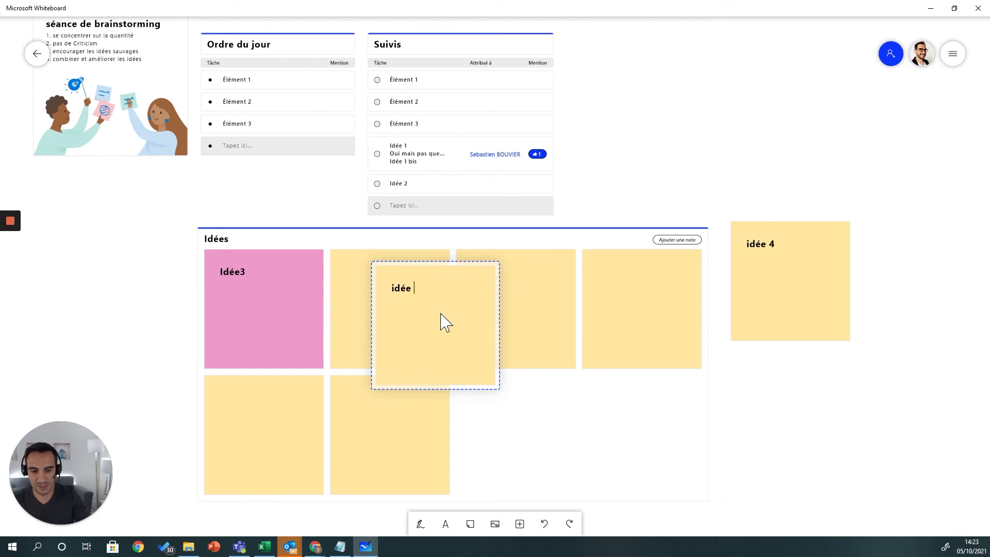
pyautogui.moveTo(437, 343); pyautogui.dragTo(798, 397)
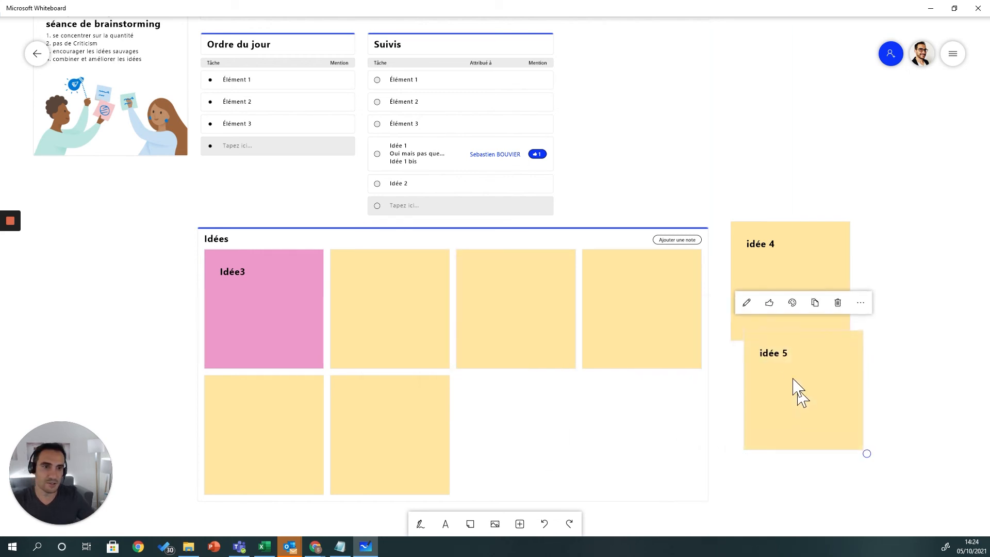
# - Move the loose "idée 4" and "idée 5" notes into the Suivis list
pyautogui.click(820, 250)
pyautogui.moveTo(820, 250); pyautogui.dragTo(428, 147)
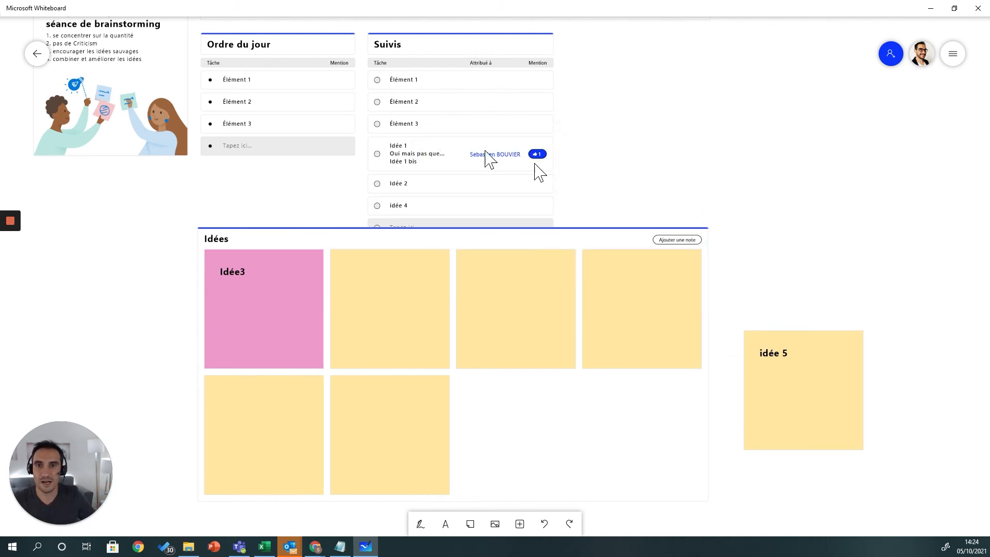
pyautogui.moveTo(784, 376); pyautogui.dragTo(454, 133)
# - Like the empty yellow note next to "Idée3" in the Idées grid
pyautogui.scroll(3, 541, 243)
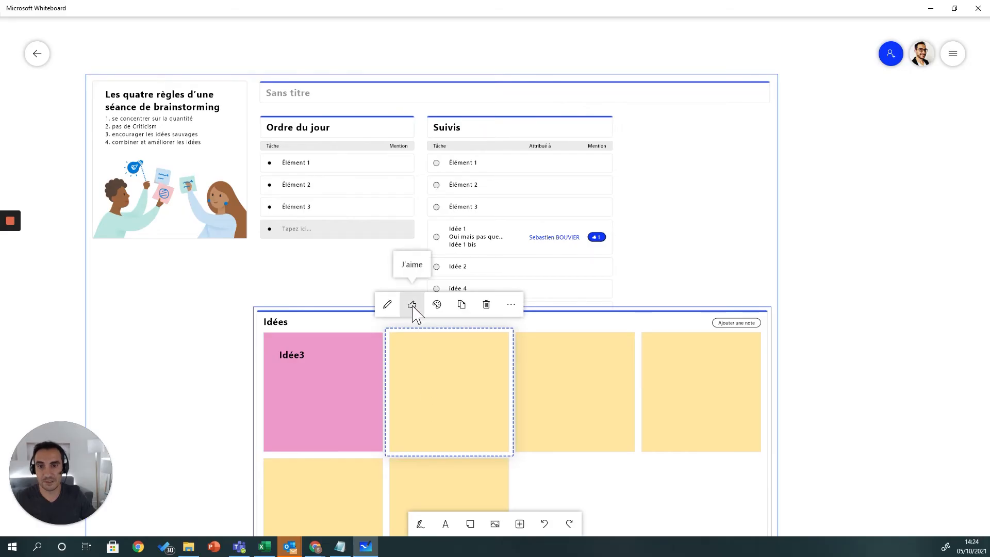
pyautogui.click(415, 307)
pyautogui.click(870, 409)
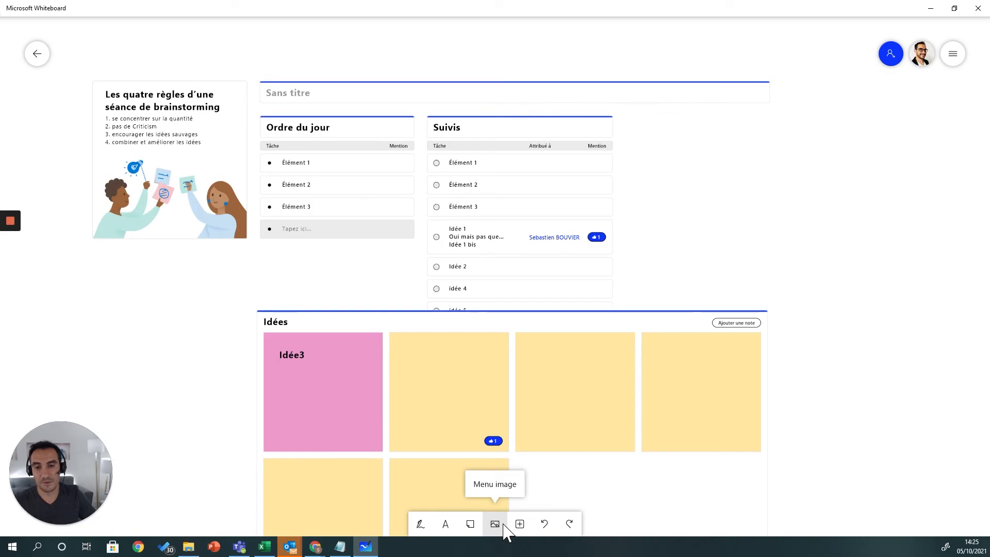
# - Take a photo with the camera, insert it on the whiteboard and place it beside the brainstorming board
pyautogui.click(499, 525)
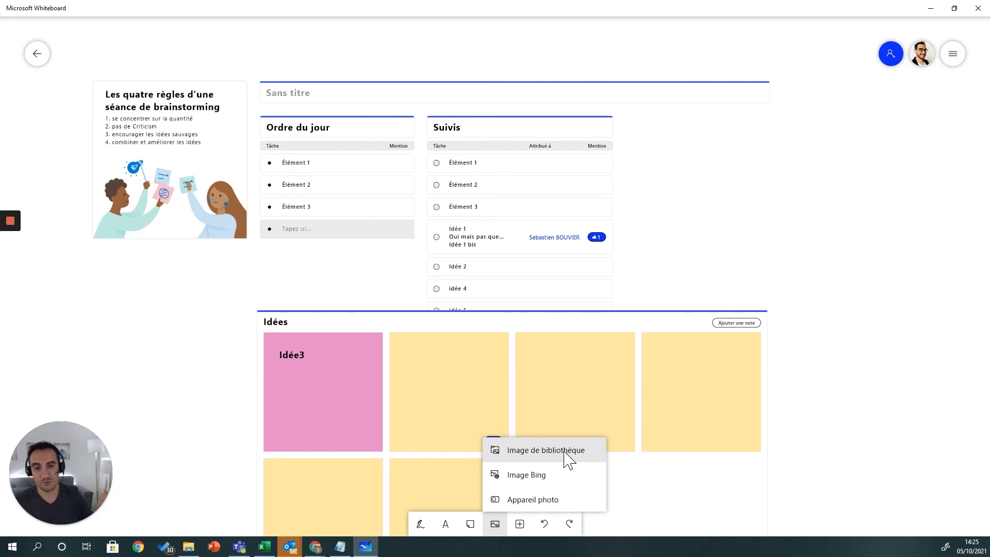
pyautogui.click(542, 503)
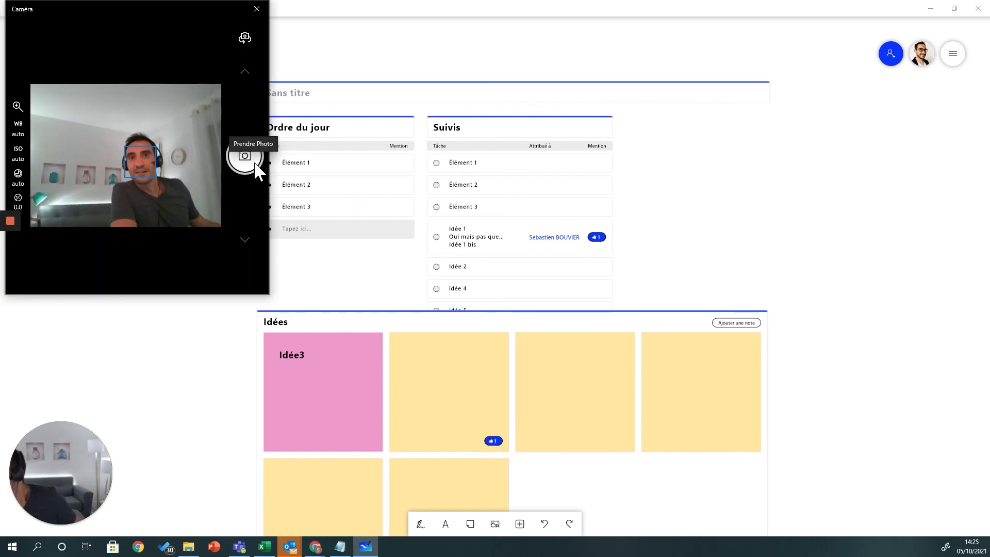
pyautogui.click(245, 156)
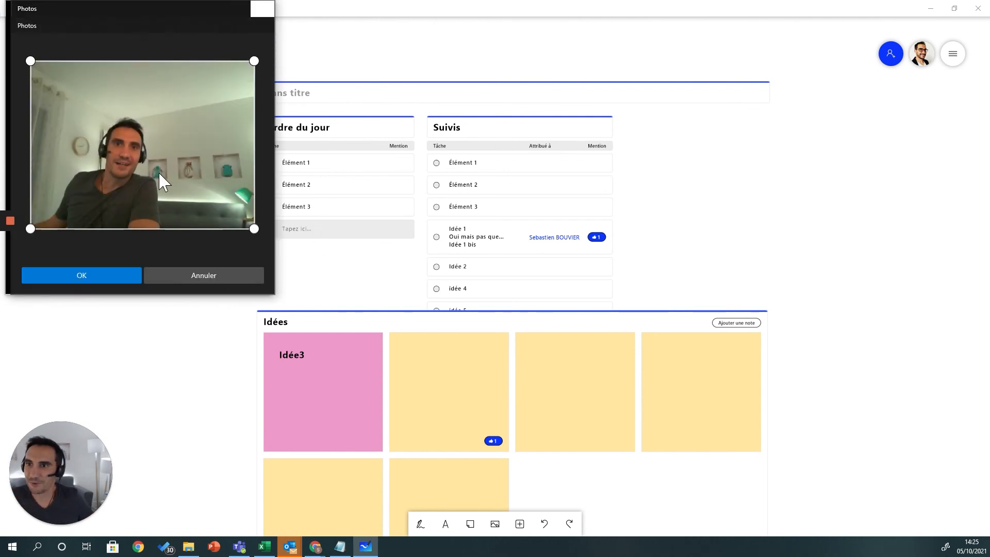
pyautogui.click(76, 274)
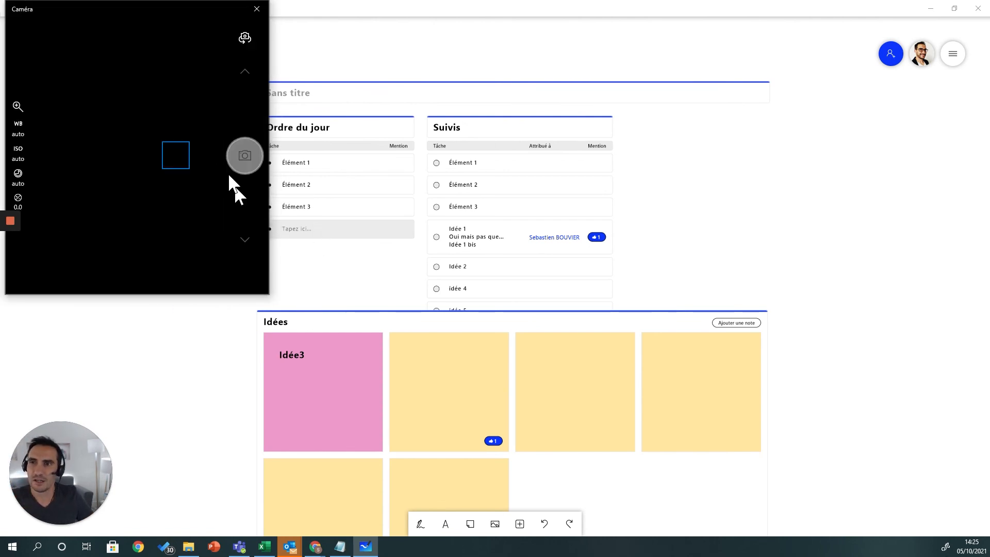
pyautogui.moveTo(523, 366); pyautogui.dragTo(901, 296)
pyautogui.click(882, 351)
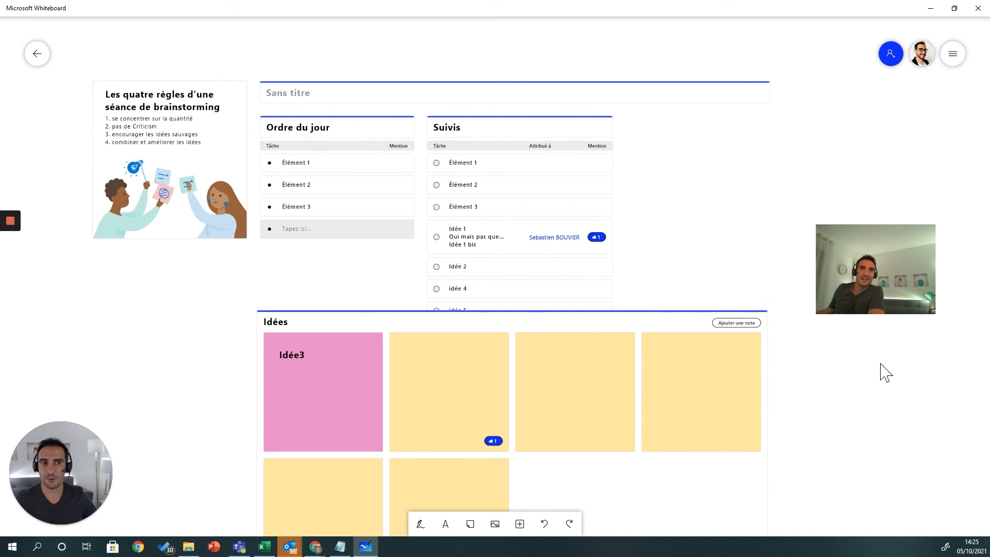
pyautogui.click(871, 258)
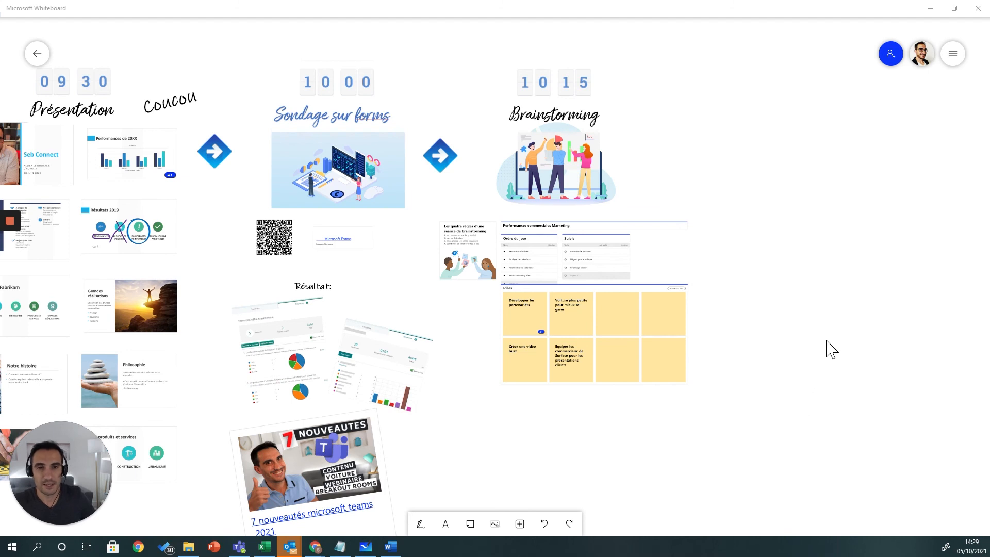
# - Duplicate the blue arrow, place the copy above and to the right of the Brainstorming section, and enlarge and rotate it to point up-right
pyautogui.moveTo(727, 340); pyautogui.dragTo(458, 385)
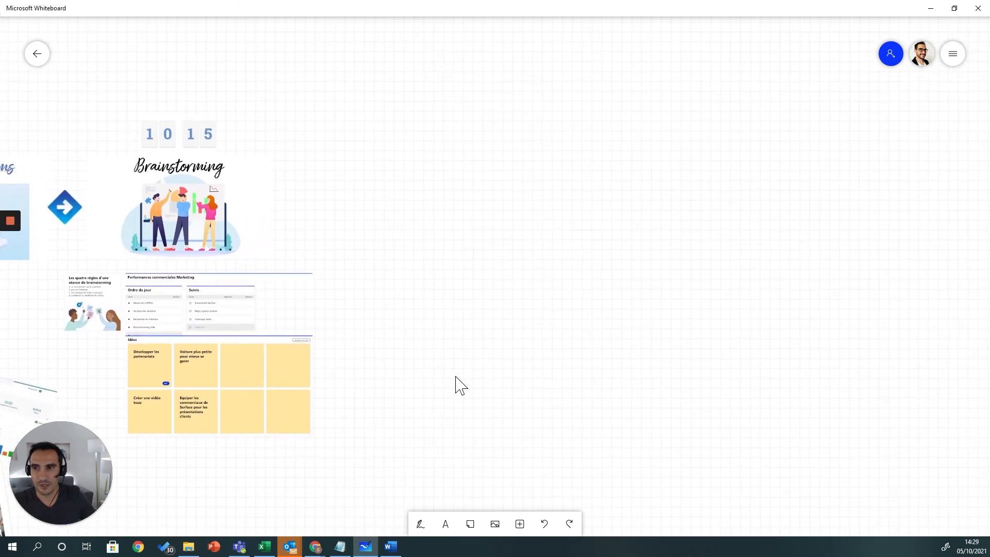
pyautogui.click(72, 221)
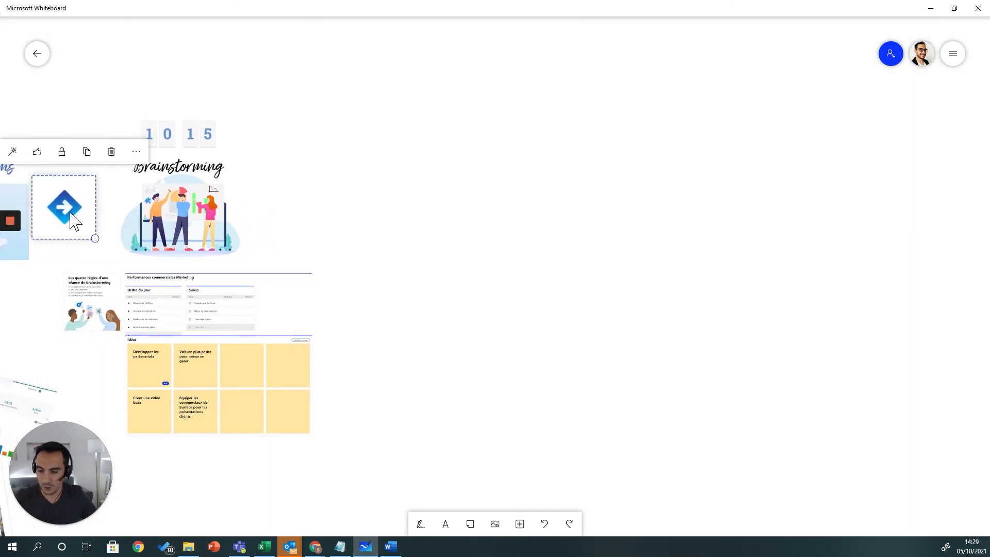
pyautogui.hotkey('ctrl', 'c')
pyautogui.hotkey('ctrl', 'v')
pyautogui.hscroll(2, 515, 218)
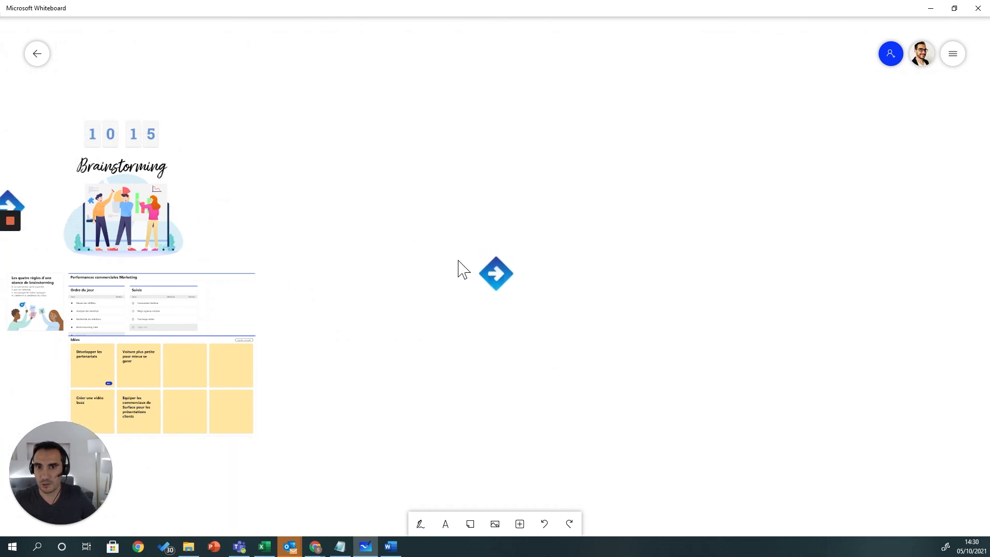
pyautogui.moveTo(498, 278); pyautogui.dragTo(308, 196)
pyautogui.moveTo(347, 230); pyautogui.dragTo(403, 211)
pyautogui.moveTo(328, 179); pyautogui.dragTo(342, 139)
# - Paste a second arrow copy below and to the right of the brainstorming board, enlarged and rotated to point down-right
pyautogui.scroll(-2, 325, 111)
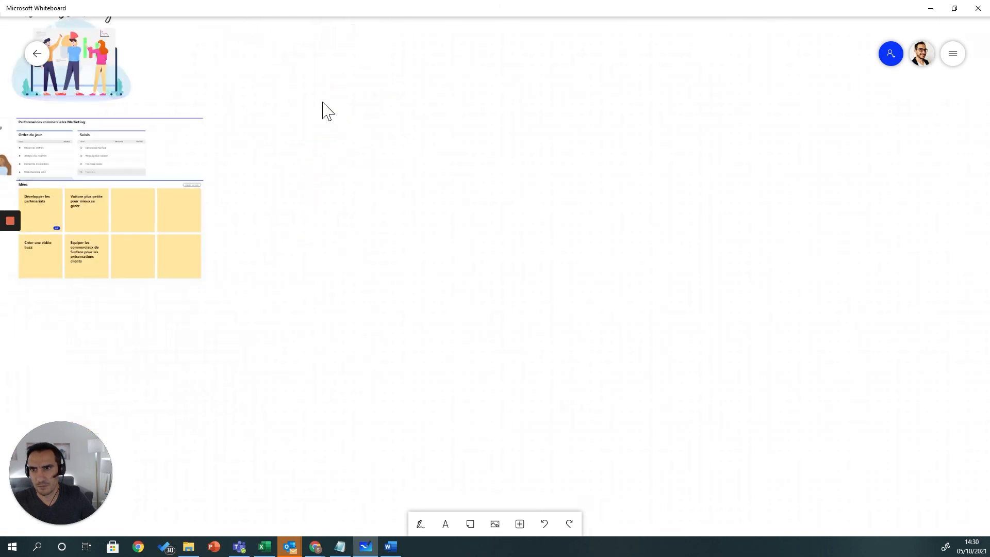
pyautogui.hscroll(-5, 325, 110)
pyautogui.hotkey('ctrl', 'v')
pyautogui.moveTo(579, 287); pyautogui.dragTo(510, 365)
pyautogui.moveTo(502, 298); pyautogui.dragTo(440, 460)
pyautogui.click(621, 422)
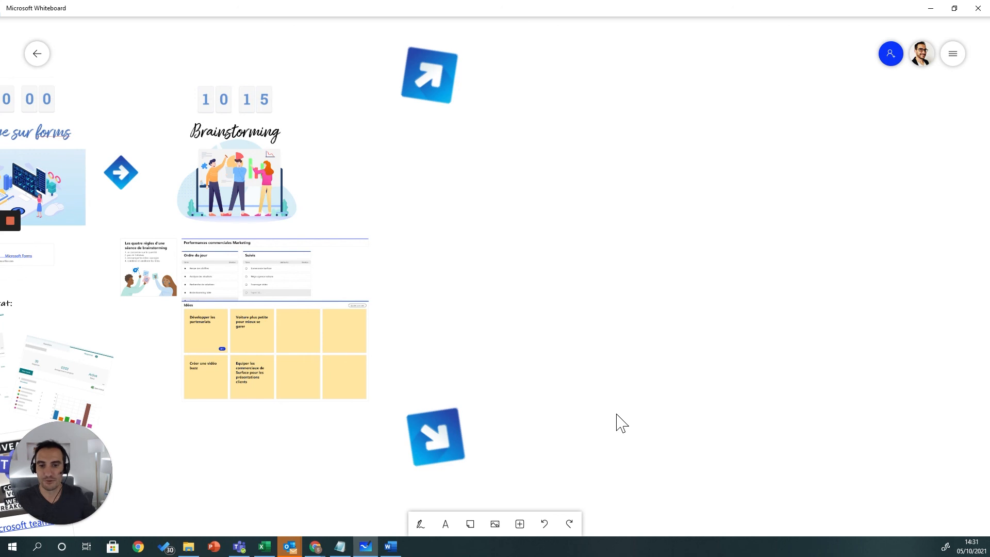
# - Insert the Kanban template beside the upper arrow and the SWOT analysis template beside the lower arrow
pyautogui.click(521, 524)
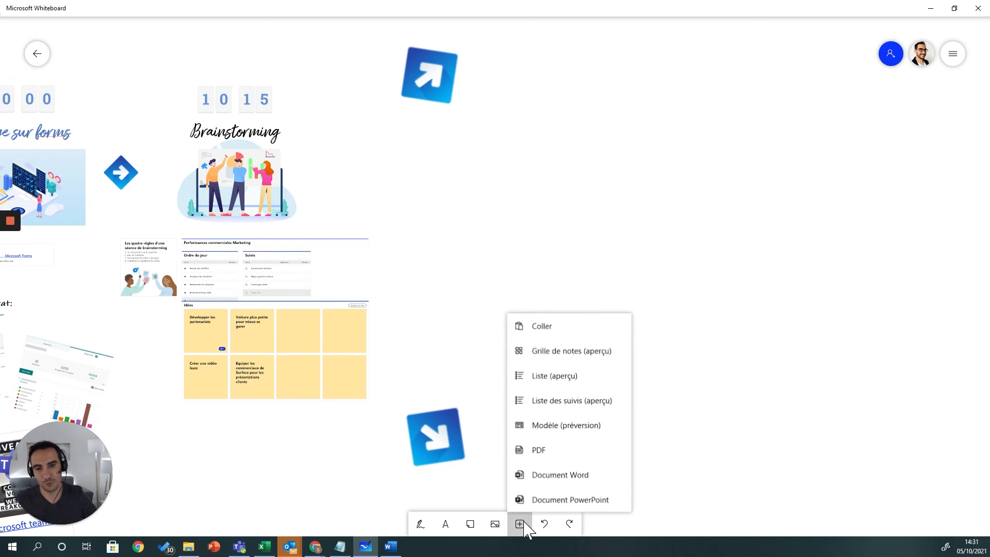
pyautogui.click(592, 426)
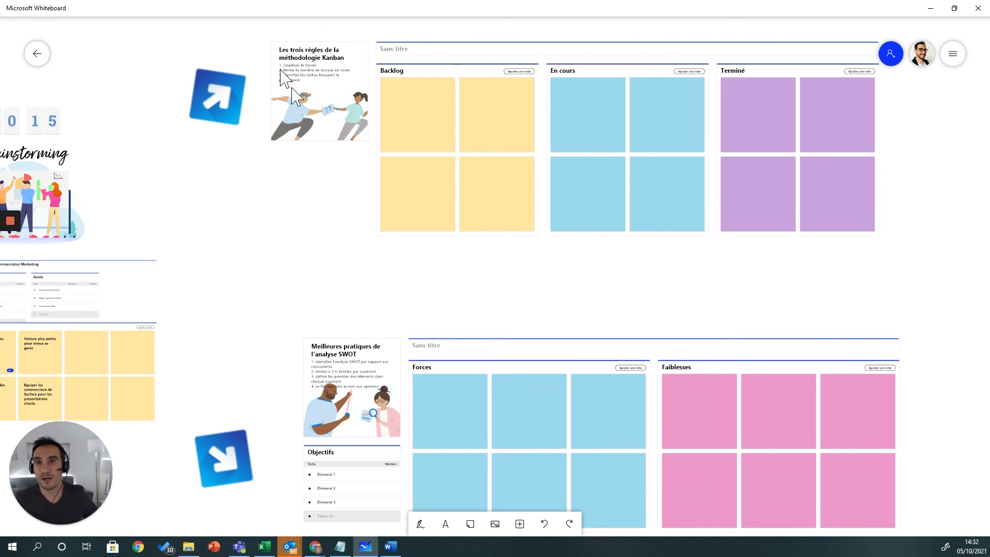
pyautogui.scroll(-3, 794, 330)
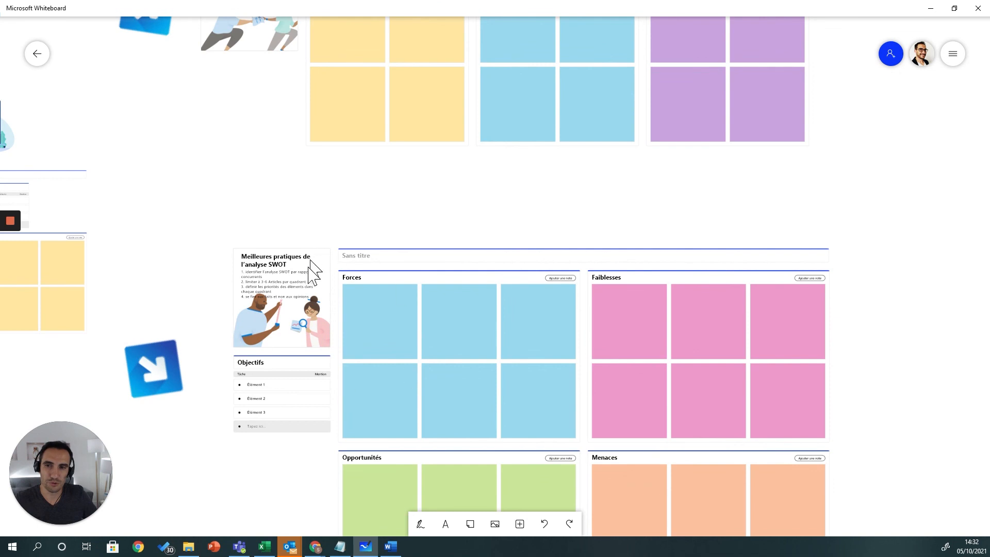
# - Draw two purple ink arrows from the Kanban and SWOT boards, converging on the empty area to their right
pyautogui.moveTo(900, 260); pyautogui.dragTo(551, 310)
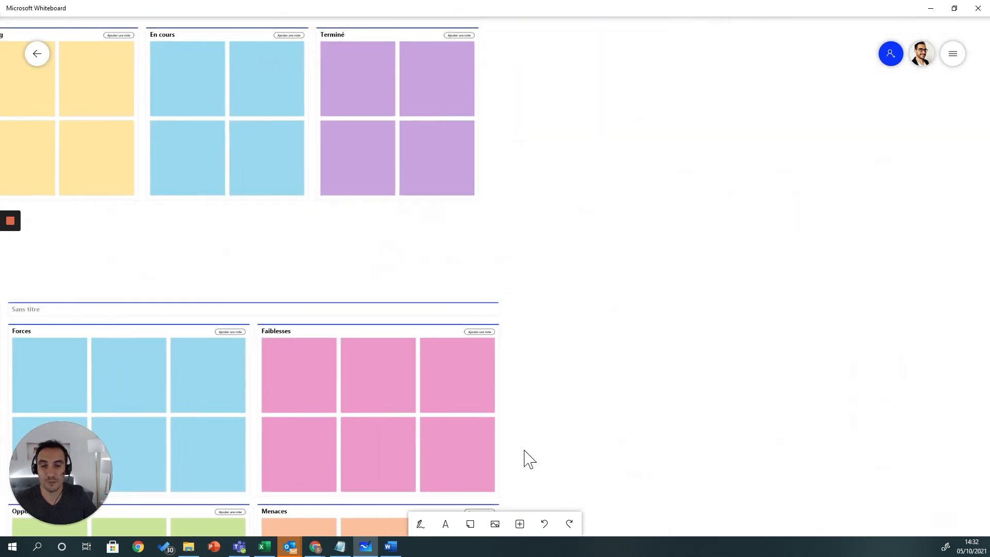
pyautogui.click(419, 528)
pyautogui.click(395, 526)
pyautogui.moveTo(512, 437)
pyautogui.mouseDown()
pyautogui.moveTo(581, 428)
pyautogui.moveTo(703, 308)
pyautogui.moveTo(677, 313)
pyautogui.moveTo(703, 328)
pyautogui.moveTo(699, 347)
pyautogui.mouseUp()
pyautogui.moveTo(509, 97)
pyautogui.mouseDown()
pyautogui.moveTo(675, 214)
pyautogui.moveTo(646, 222)
pyautogui.mouseUp()
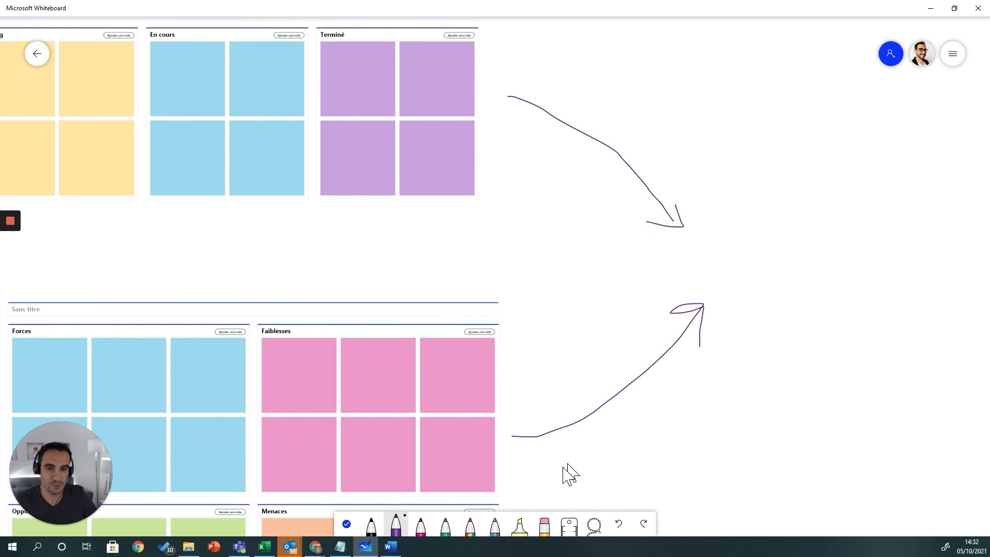
pyautogui.click(347, 524)
pyautogui.moveTo(820, 358); pyautogui.dragTo(531, 371)
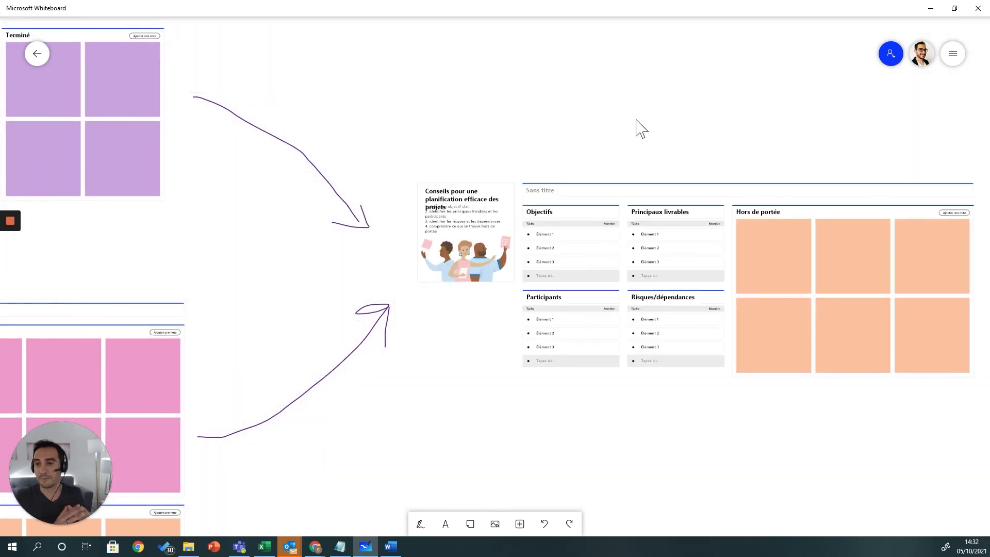